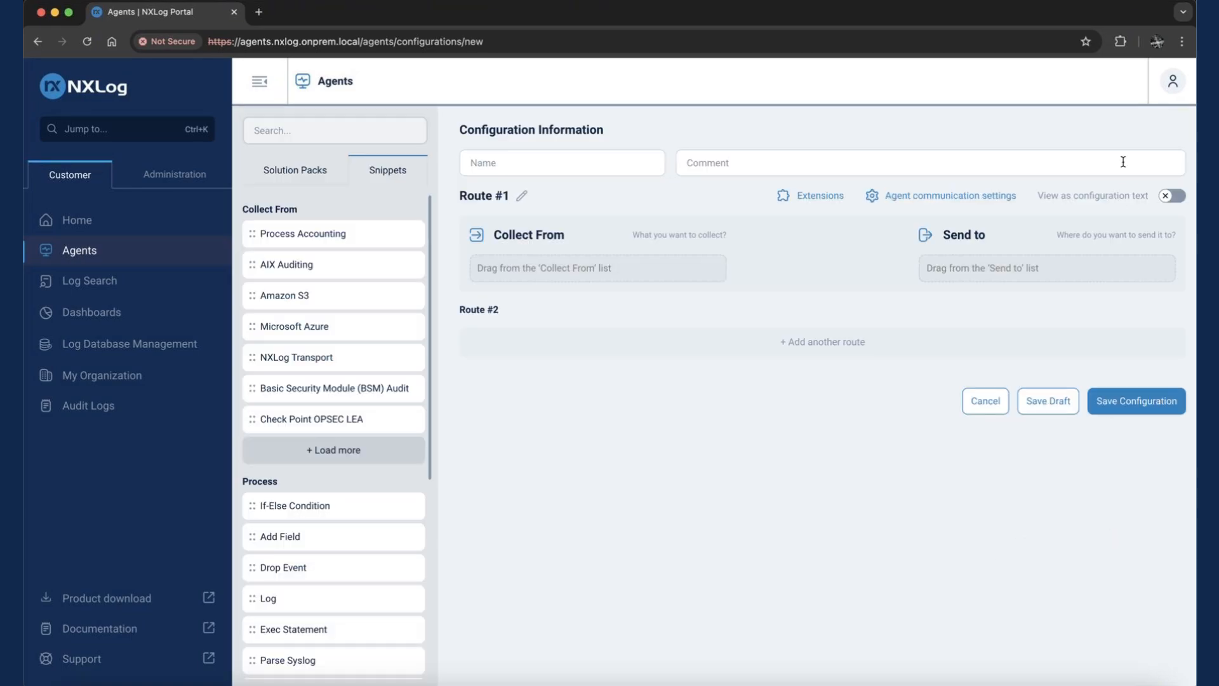
# - Show the new configuration as text and add two empty lines below the admin extension block, ending on line 23
pyautogui.click(1125, 166)
pyautogui.click(1168, 198)
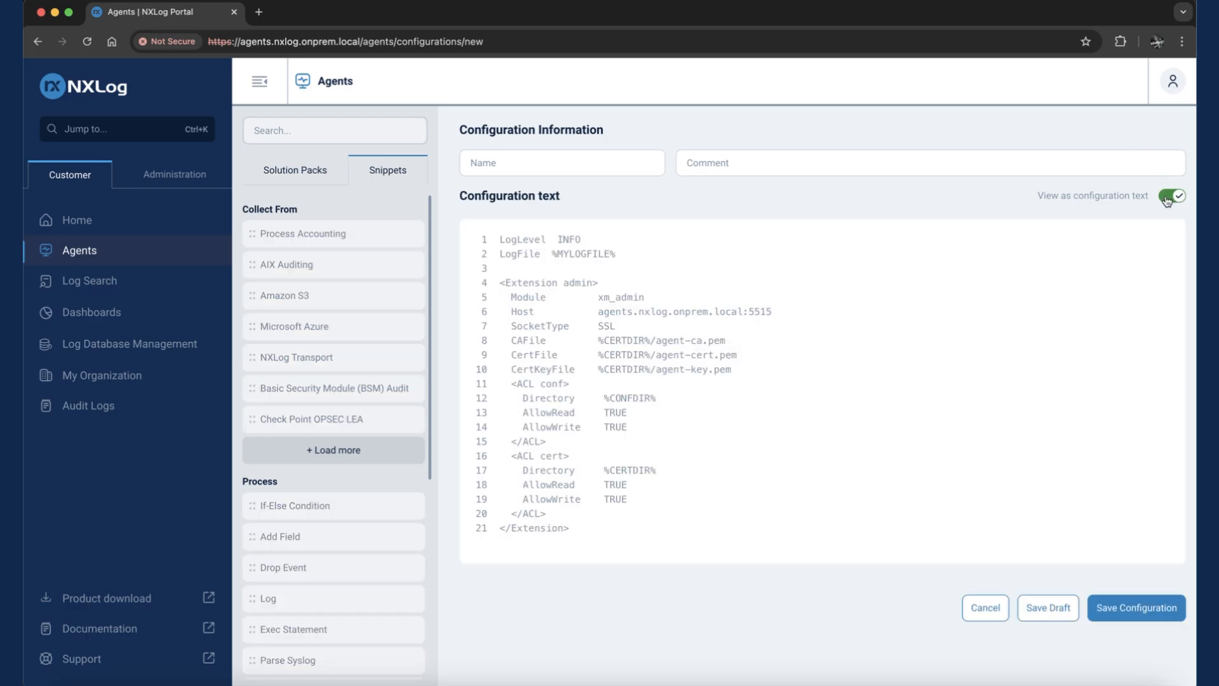
pyautogui.click(593, 533)
pyautogui.press('Return')
pyautogui.press('Return')
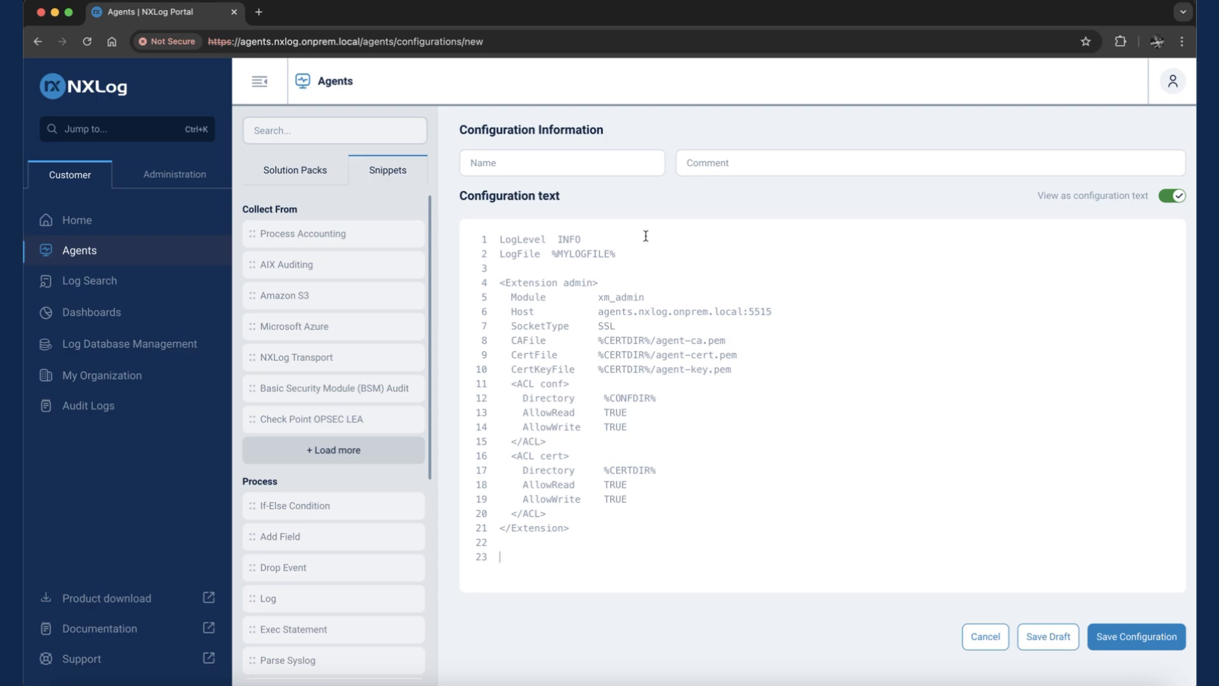
pyautogui.moveTo(617, 254); pyautogui.dragTo(475, 240)
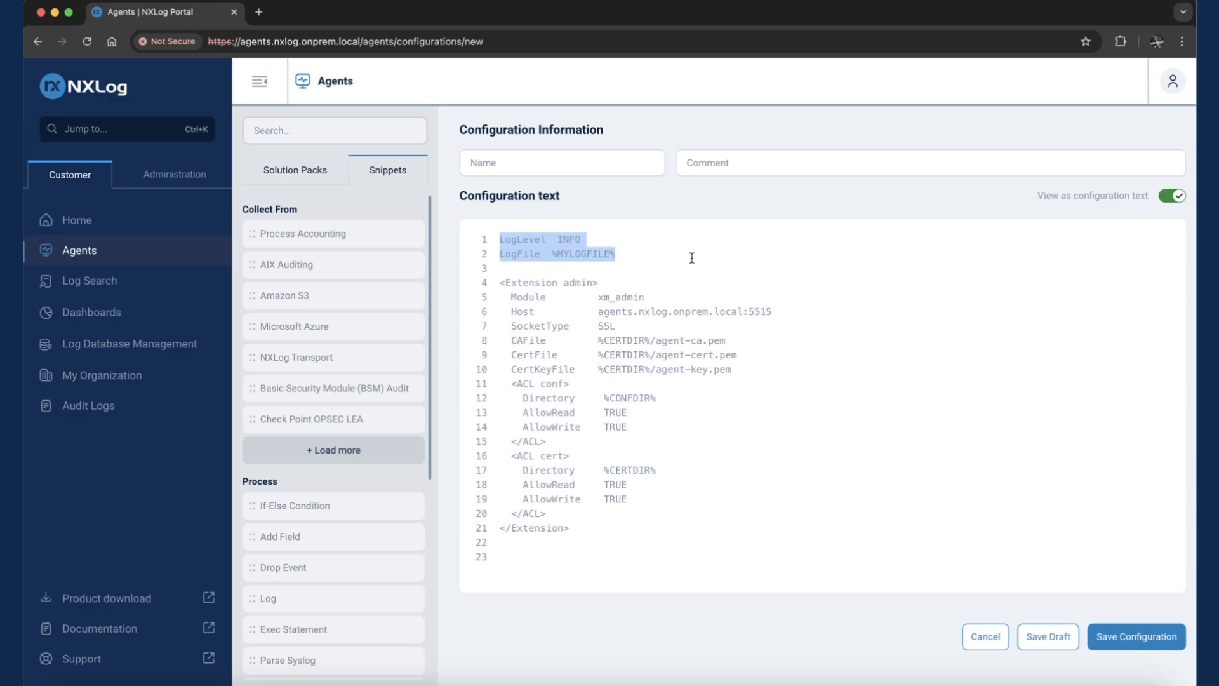
pyautogui.moveTo(581, 528); pyautogui.dragTo(500, 284)
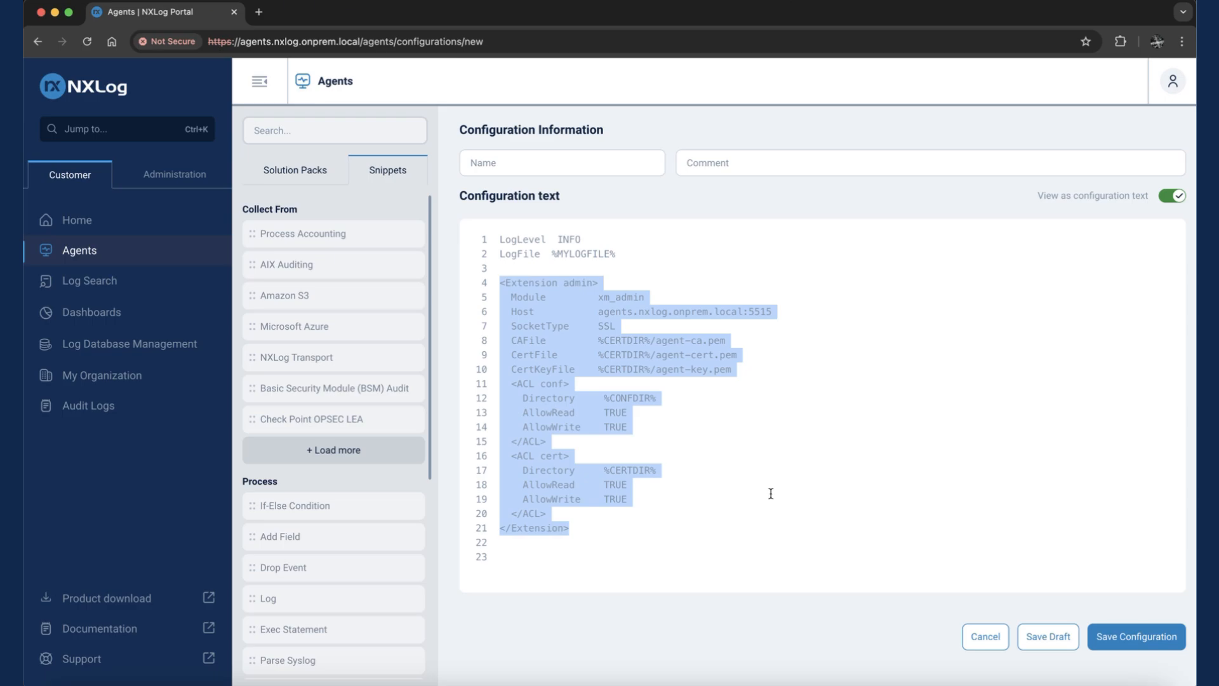
pyautogui.click(508, 555)
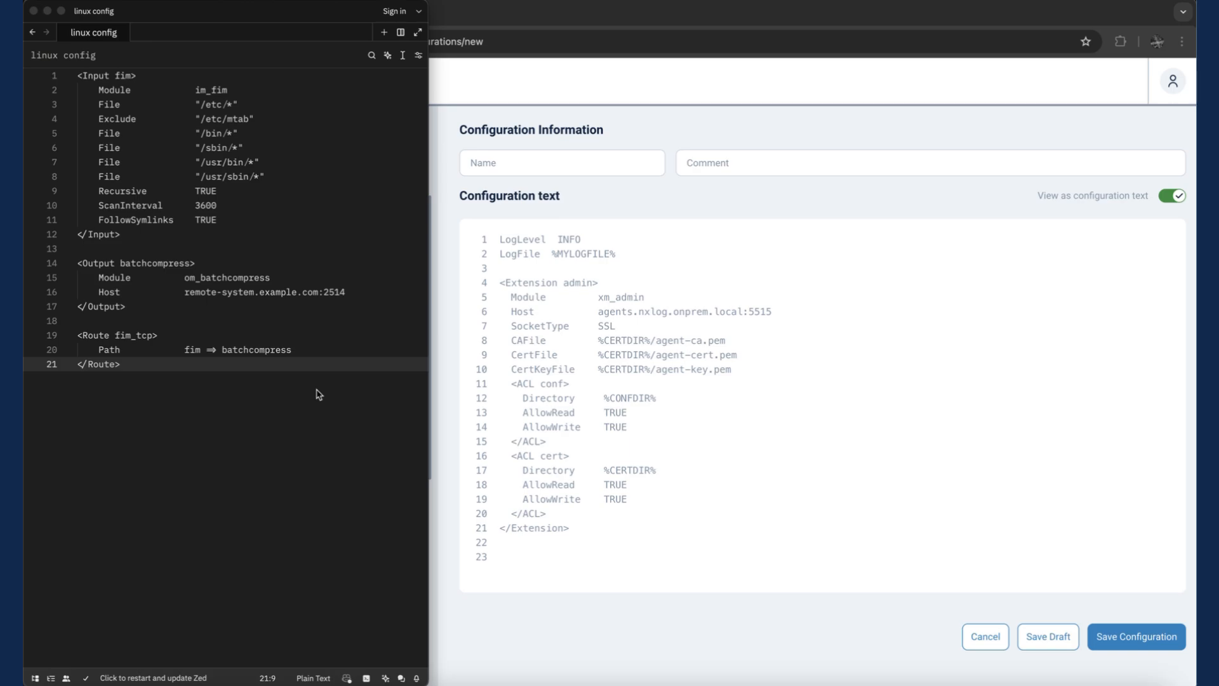
# - Copy the whole linux config from the Zed editor and paste it into the NXLog configuration text at line 23
pyautogui.doubleClick(210, 90)
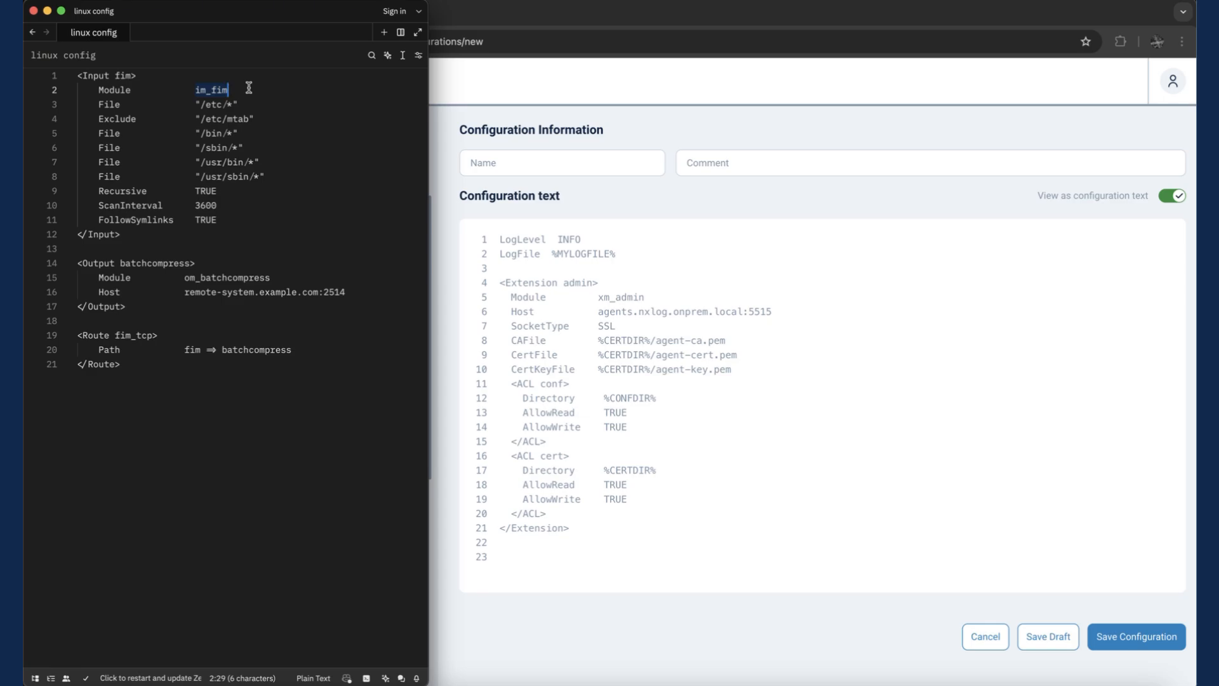
pyautogui.moveTo(185, 291); pyautogui.dragTo(322, 291)
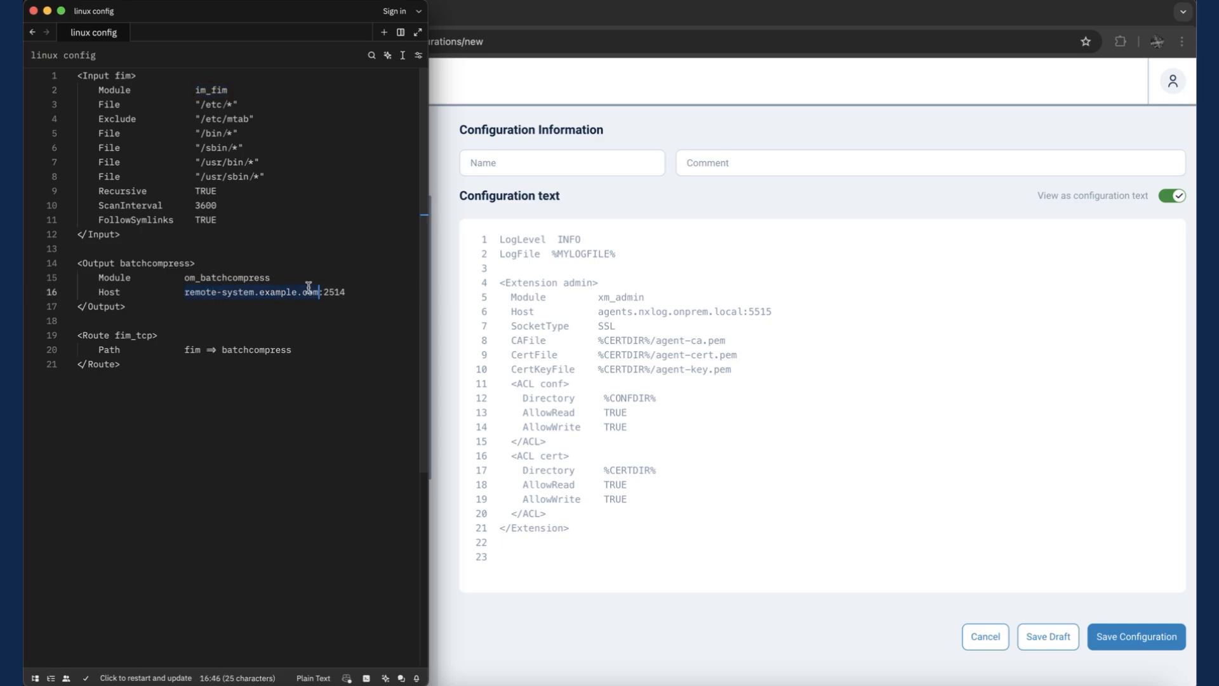
pyautogui.doubleClick(236, 275)
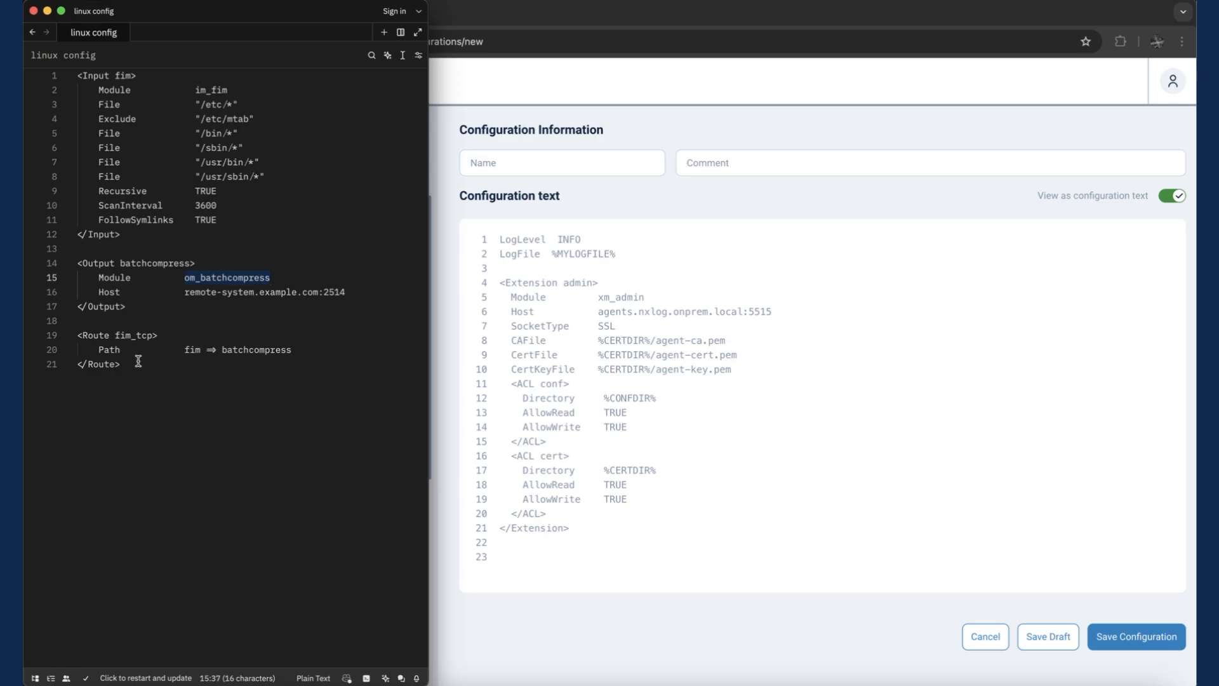
pyautogui.moveTo(134, 364); pyautogui.dragTo(79, 72)
pyautogui.press('super+c')
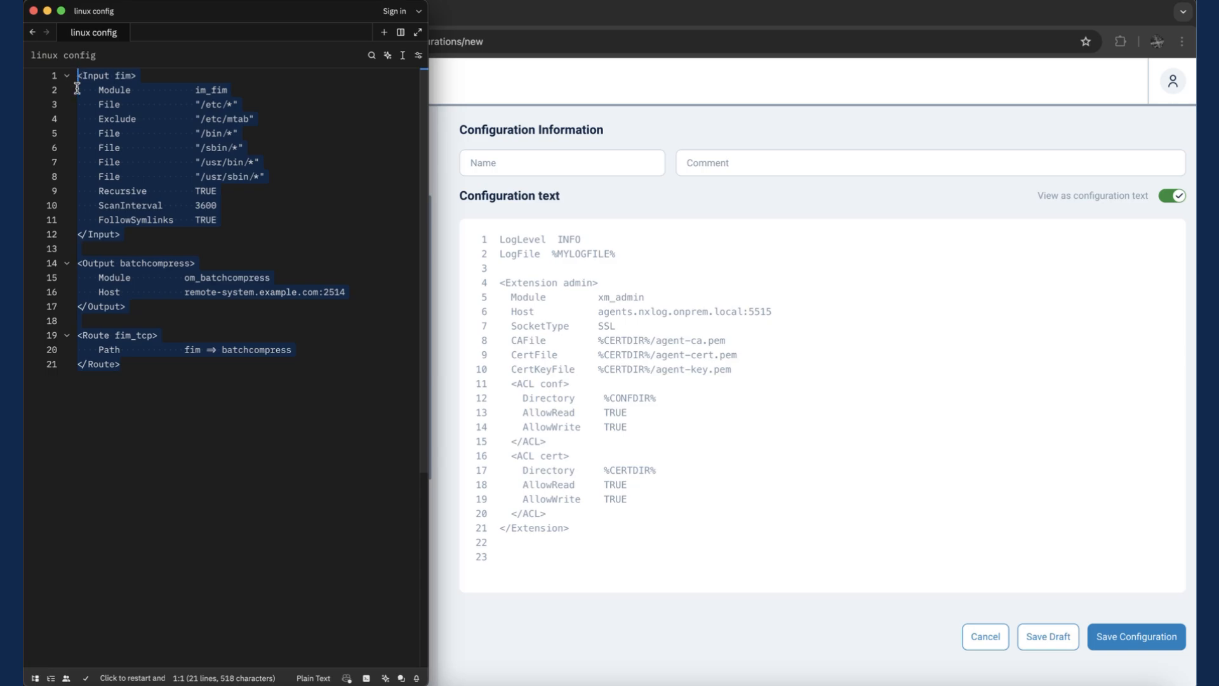
pyautogui.click(565, 562)
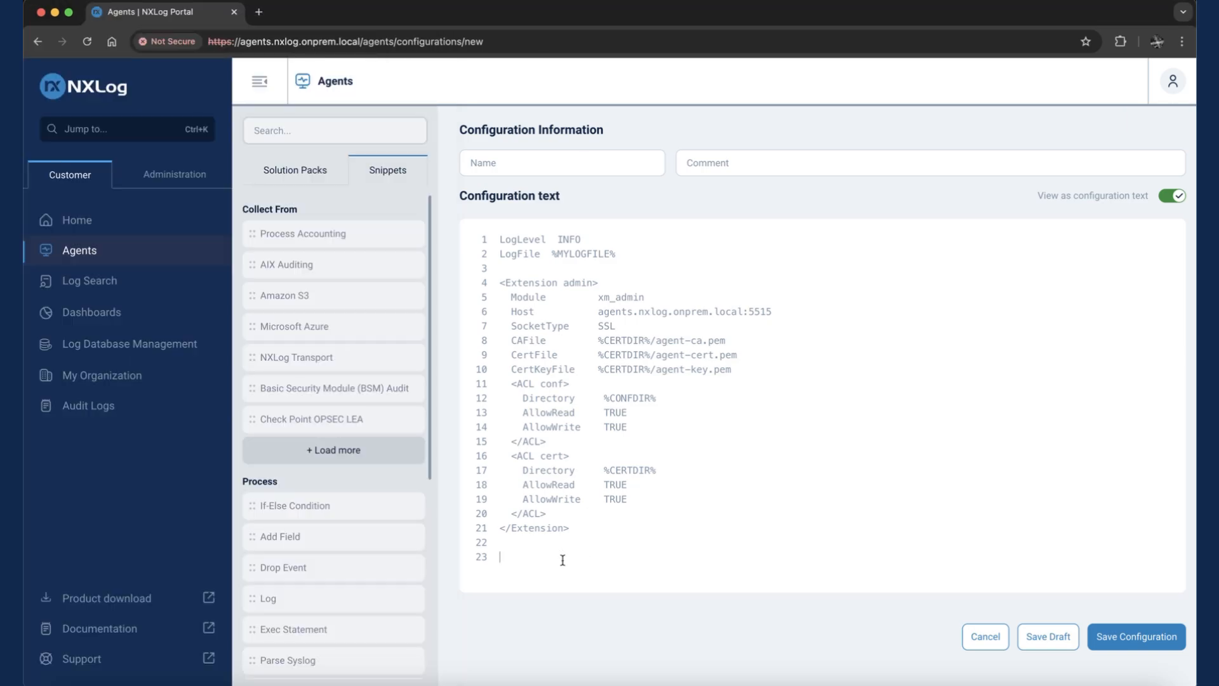
pyautogui.press('super+v')
pyautogui.scroll(-3, 876, 488)
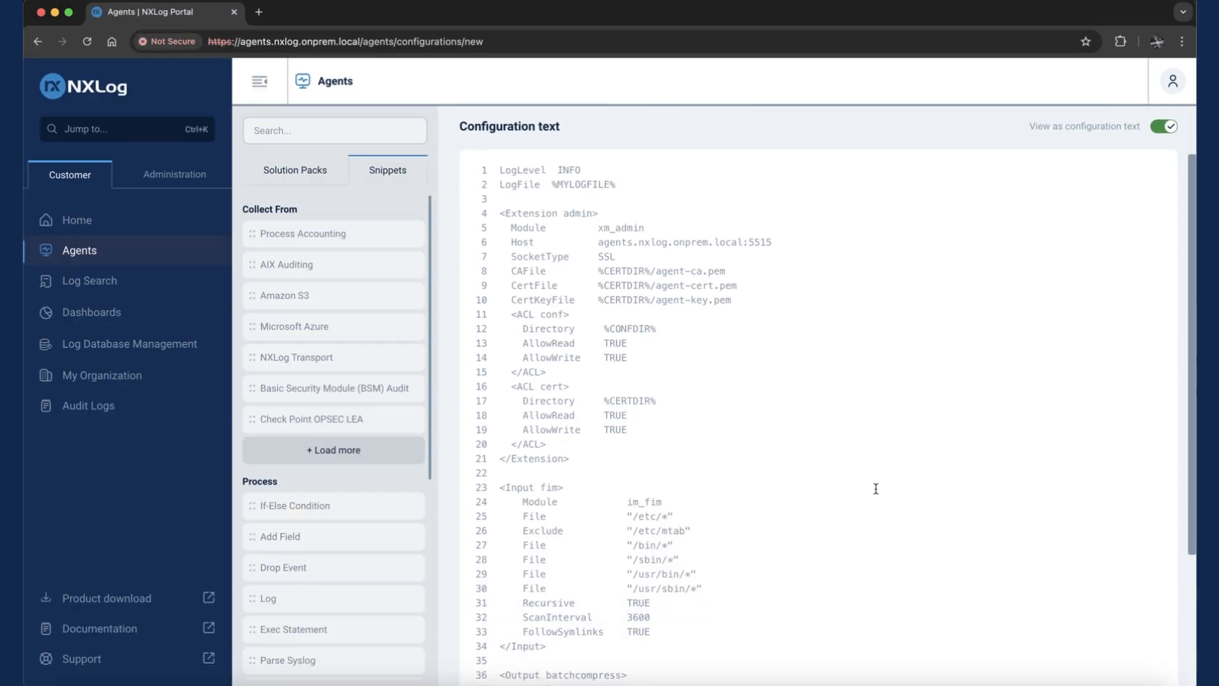
pyautogui.scroll(5, 875, 488)
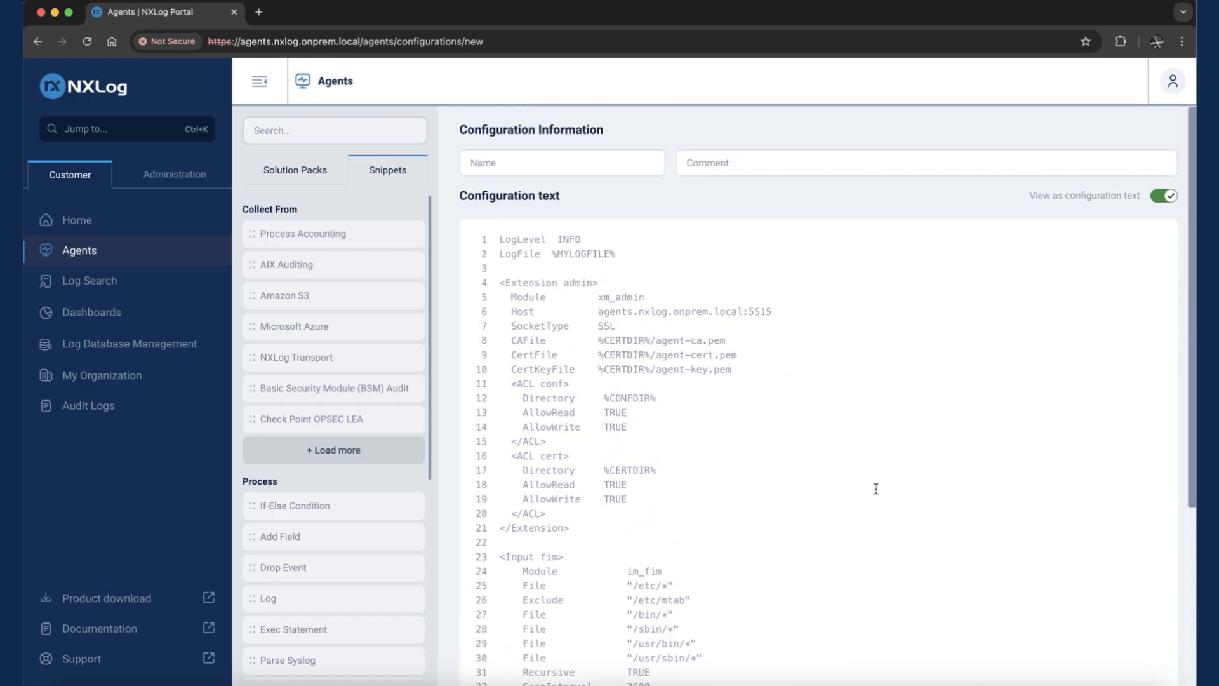
# - Return to the visual route view, name the configuration "linux template" and save it
pyautogui.click(1168, 198)
pyautogui.click(609, 165)
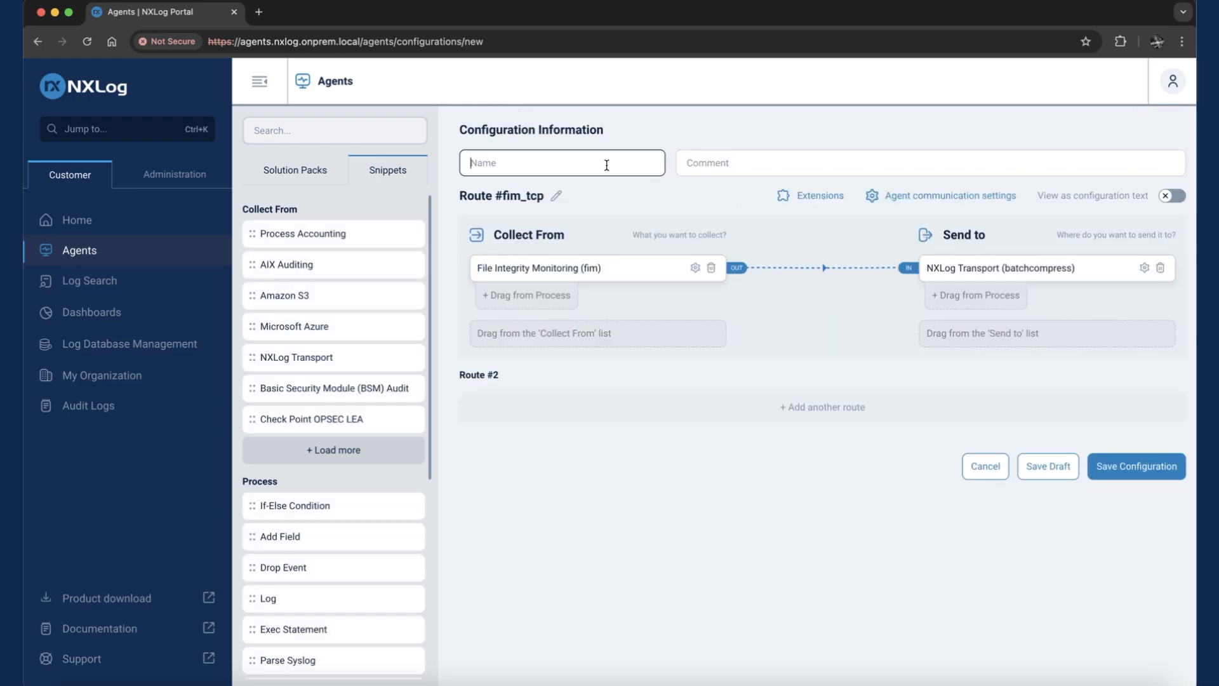
pyautogui.write('linux template')
pyautogui.click(1143, 473)
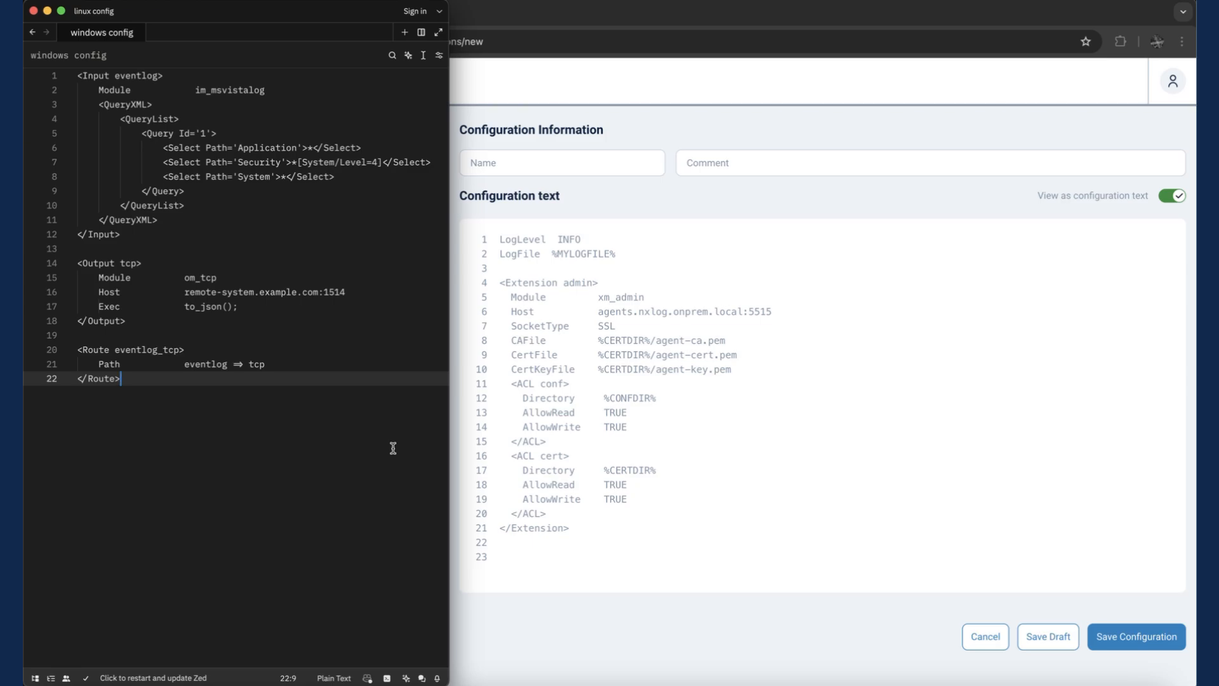
# - Copy the whole windows config from the Zed editor and paste it below the admin extension in the NXLog configuration text
pyautogui.doubleClick(254, 90)
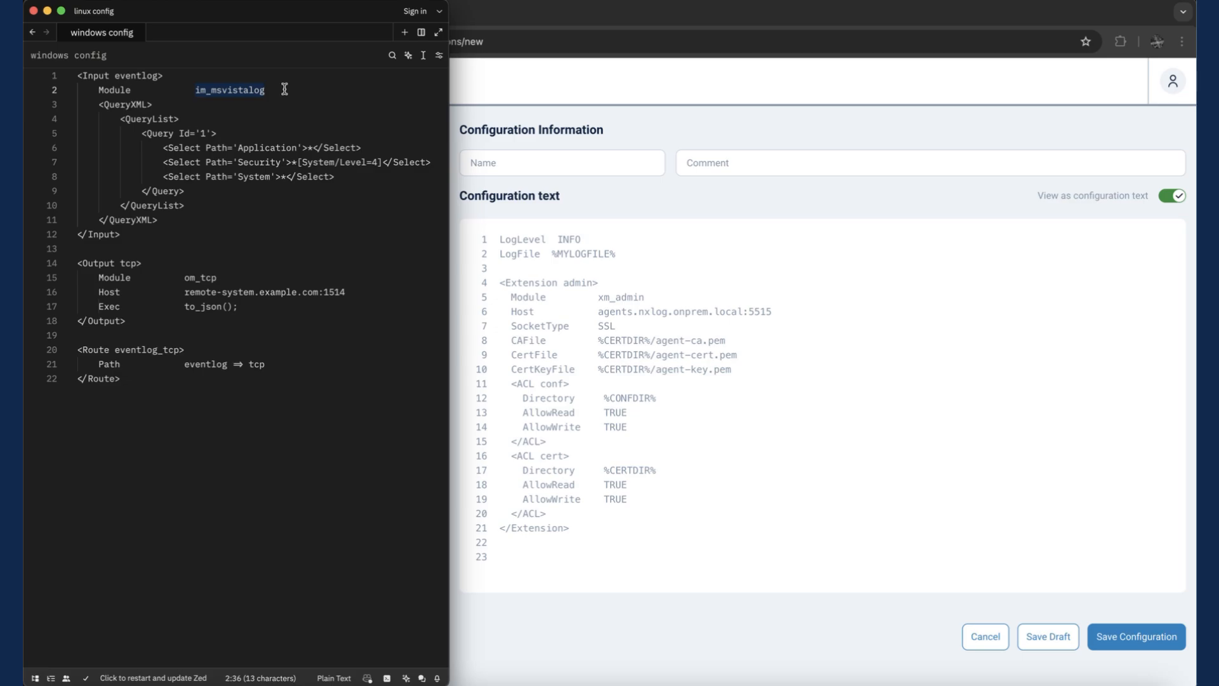
pyautogui.moveTo(185, 292); pyautogui.dragTo(318, 290)
pyautogui.doubleClick(199, 306)
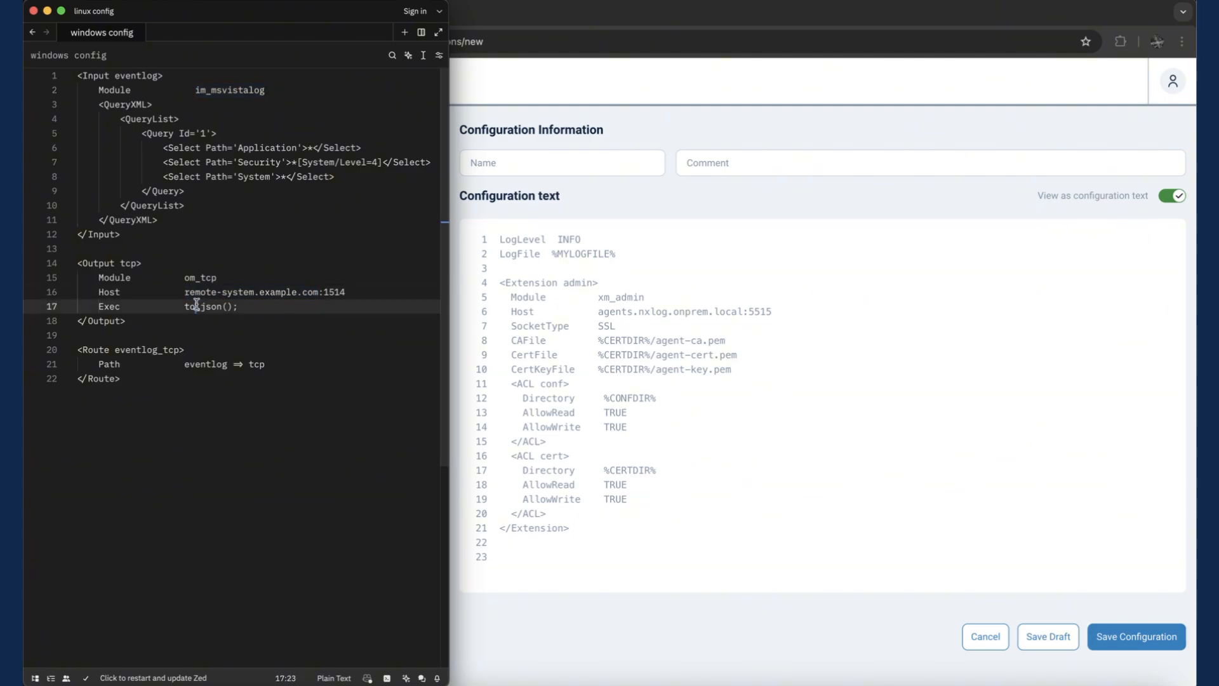
pyautogui.click(335, 412)
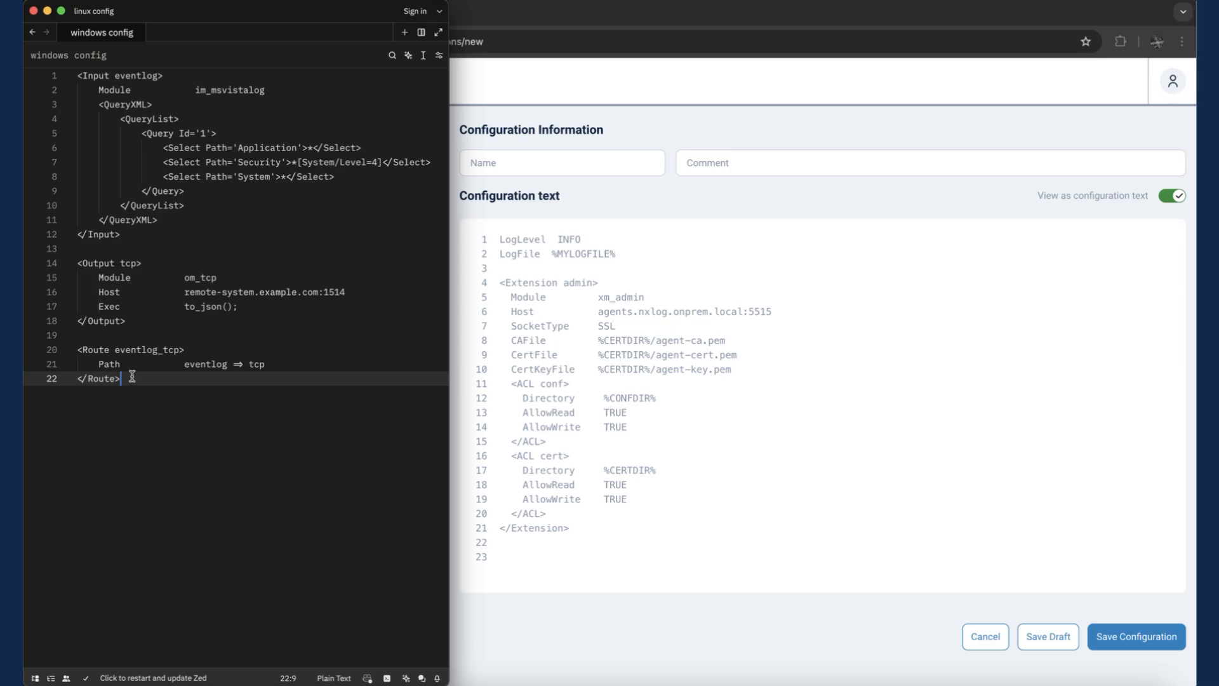
pyautogui.moveTo(132, 378); pyautogui.dragTo(28, 81)
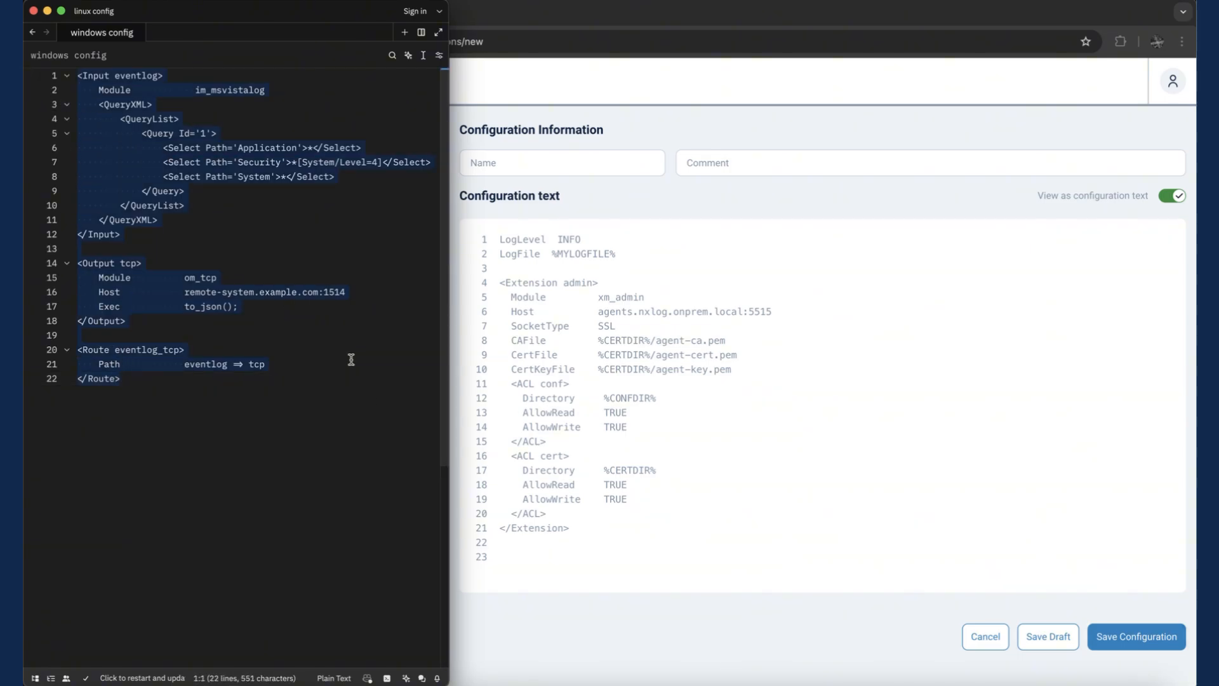
pyautogui.click(550, 556)
pyautogui.press('super+v')
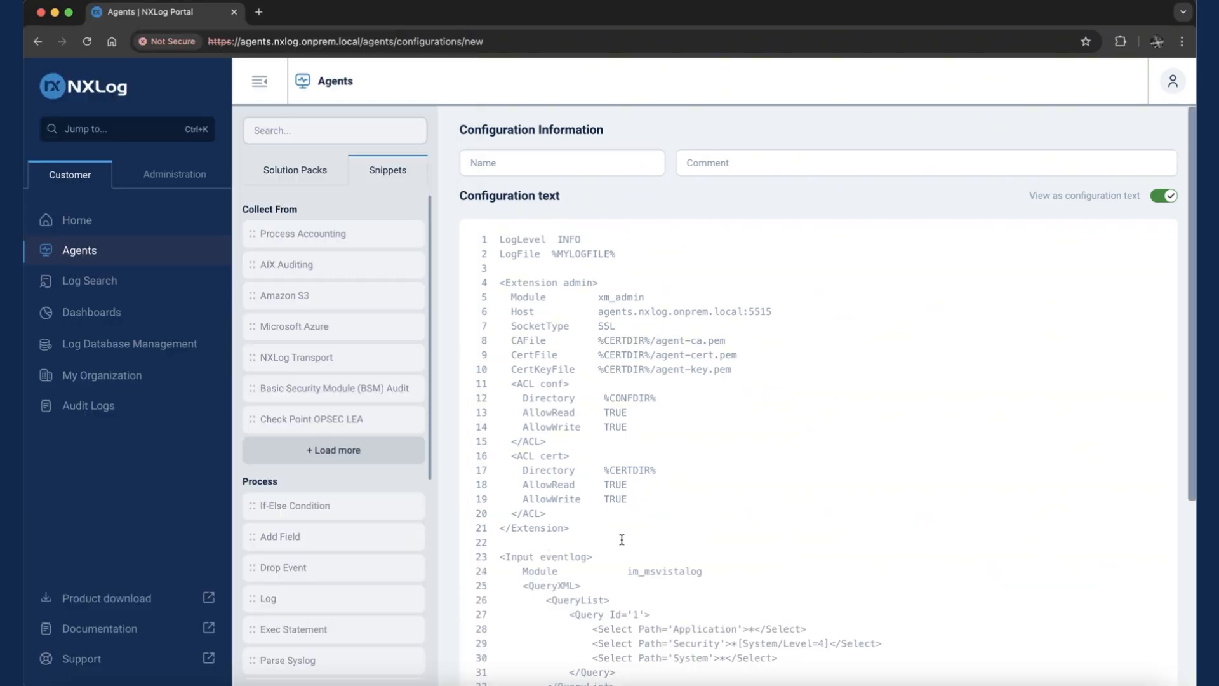
pyautogui.scroll(-5, 981, 461)
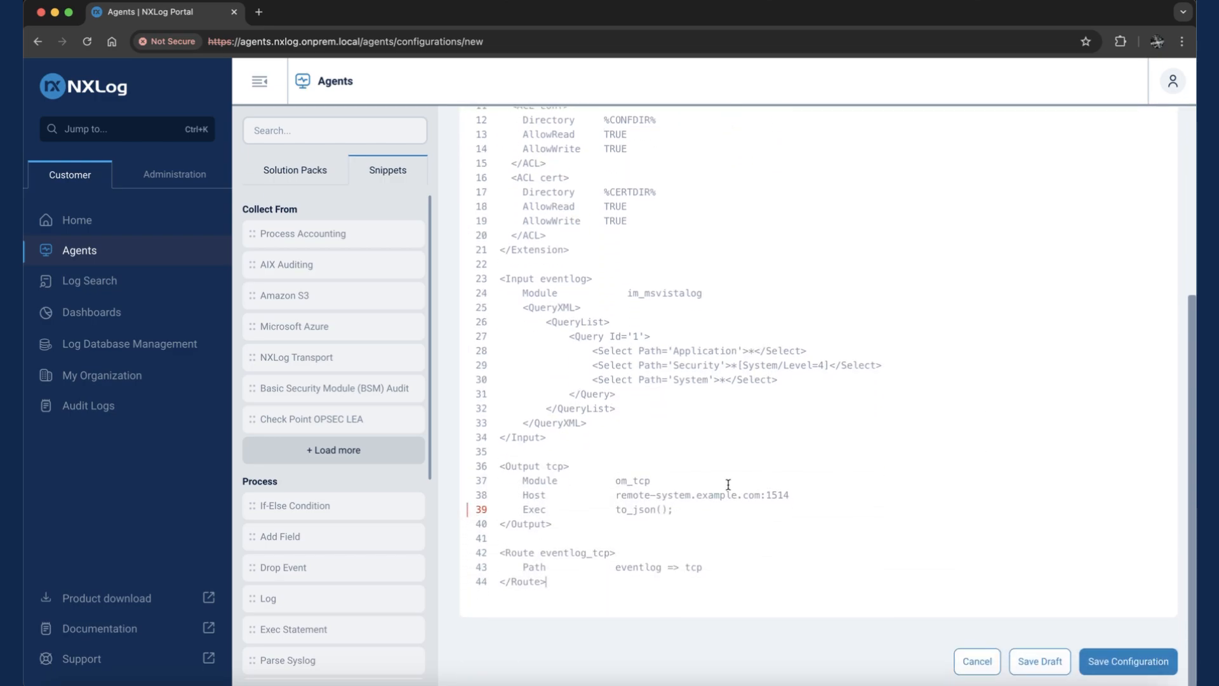
# - Check the to_json() line, switch to the route view and back to text, and examine the json extension block
pyautogui.moveTo(674, 509); pyautogui.dragTo(486, 514)
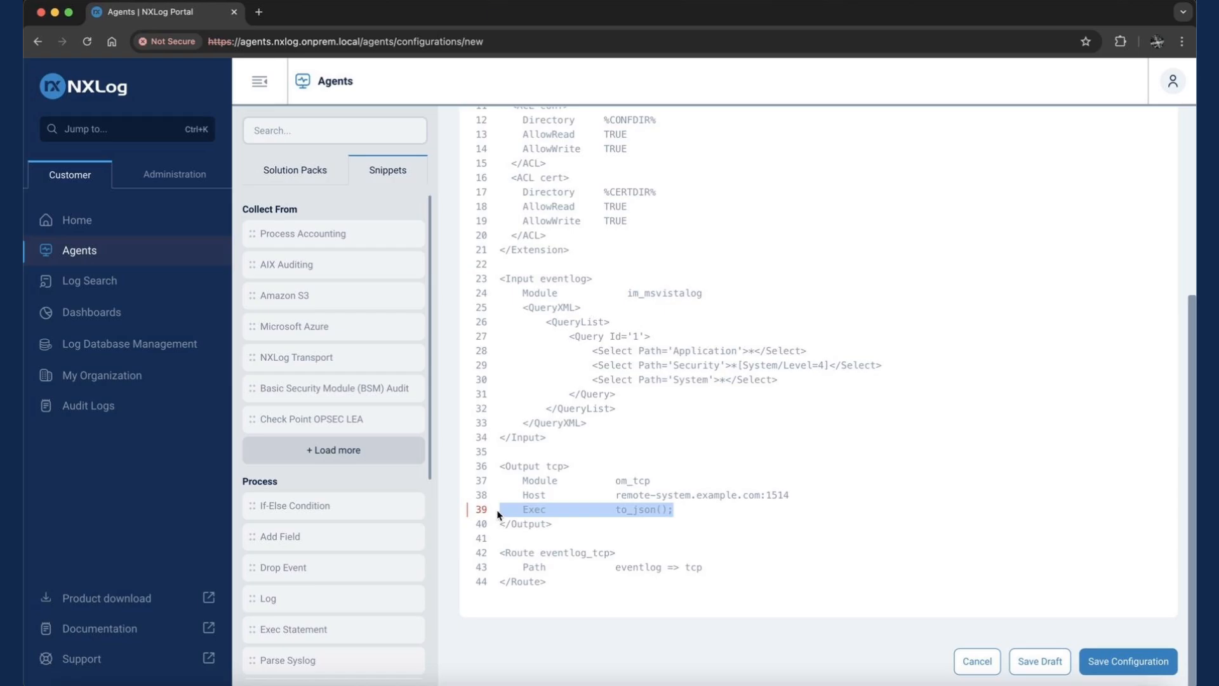
pyautogui.click(869, 499)
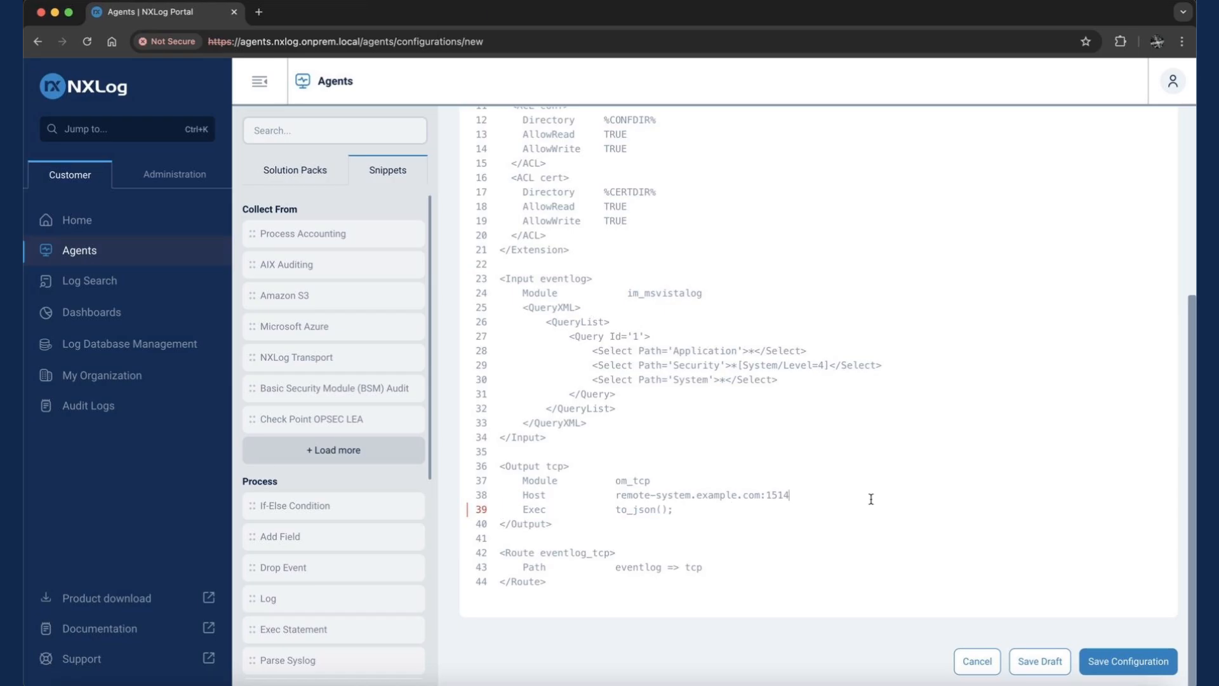
pyautogui.scroll(5, 873, 496)
pyautogui.click(1173, 198)
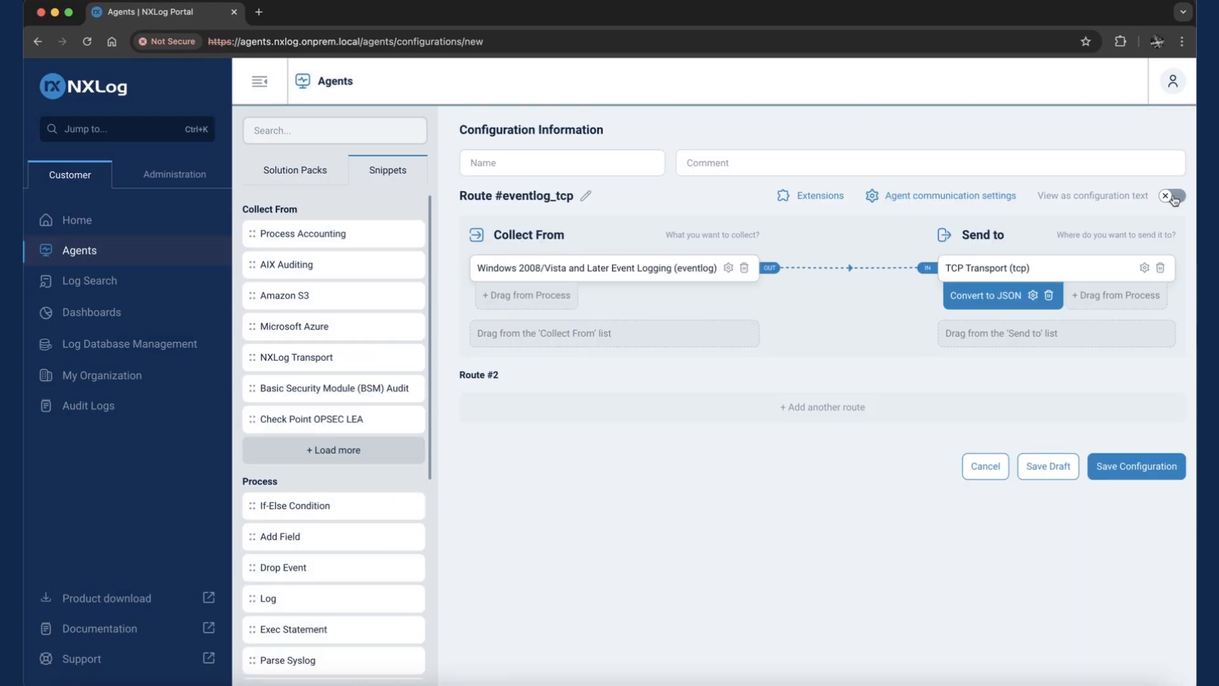
pyautogui.click(1171, 197)
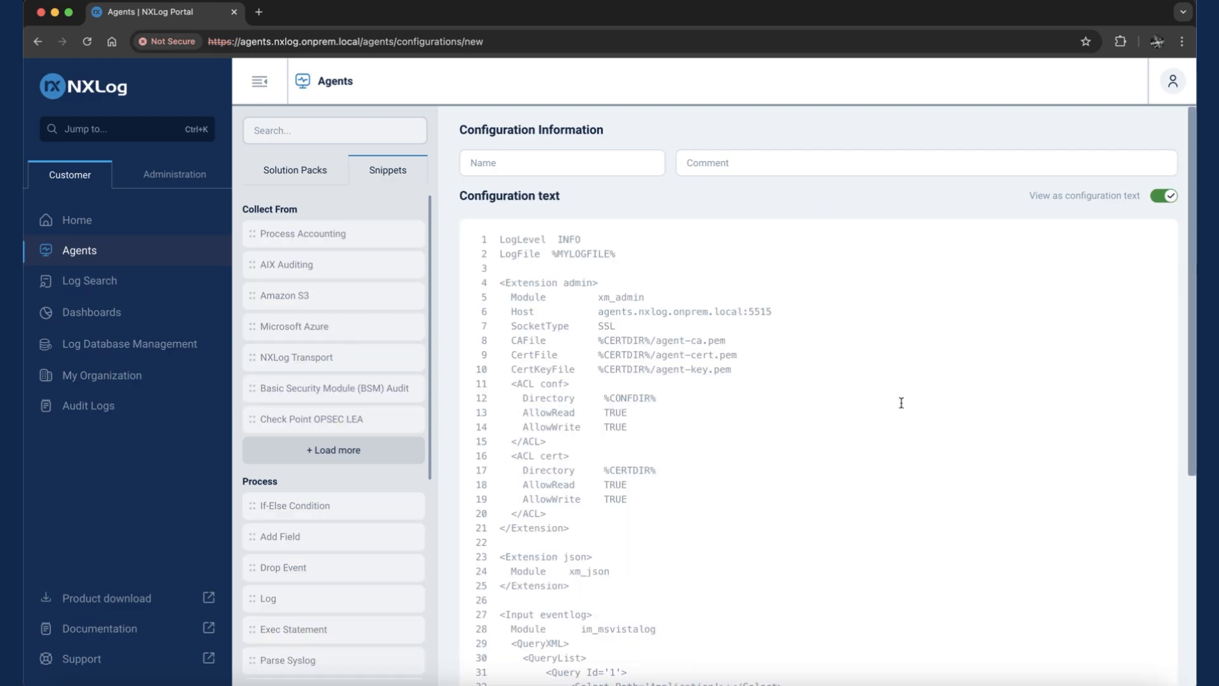
pyautogui.scroll(-5, 901, 402)
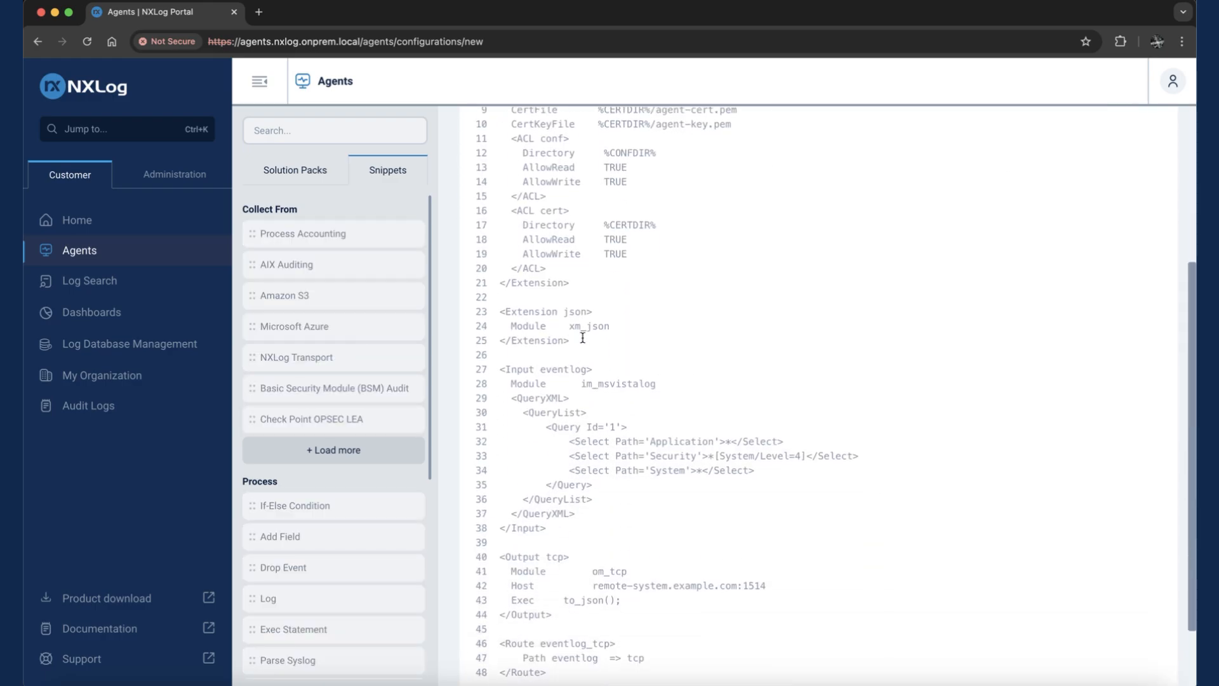
pyautogui.moveTo(581, 339); pyautogui.dragTo(494, 312)
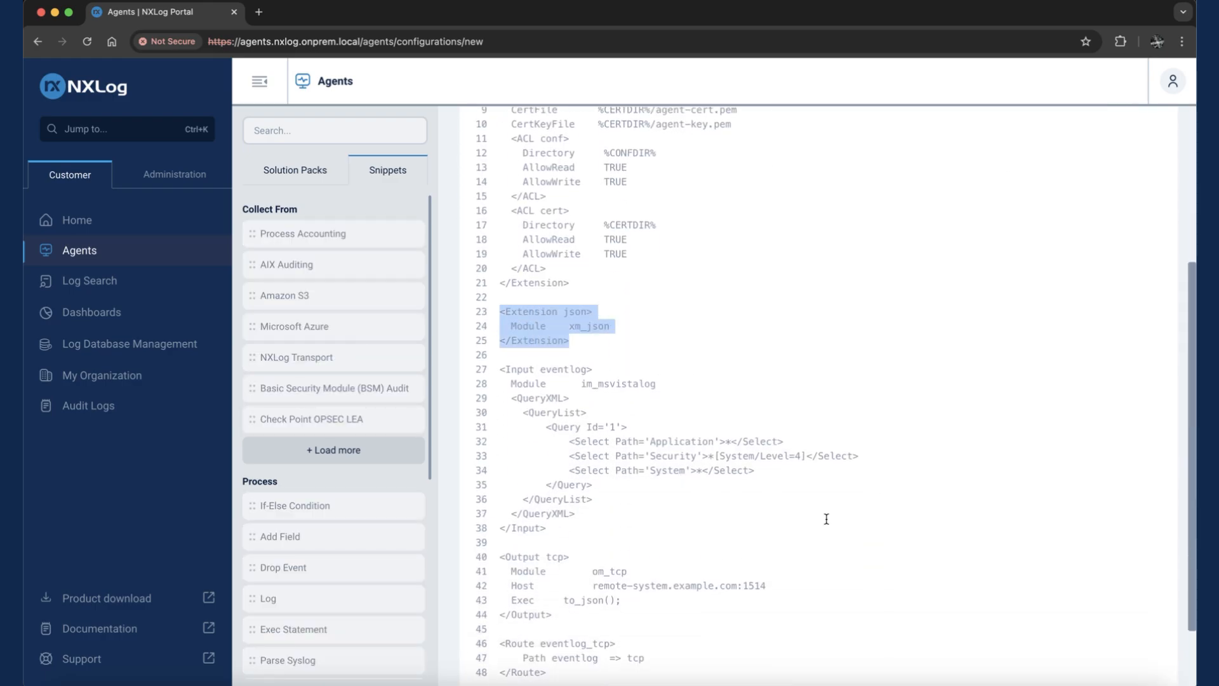
pyautogui.scroll(-3, 832, 520)
pyautogui.scroll(5, 995, 513)
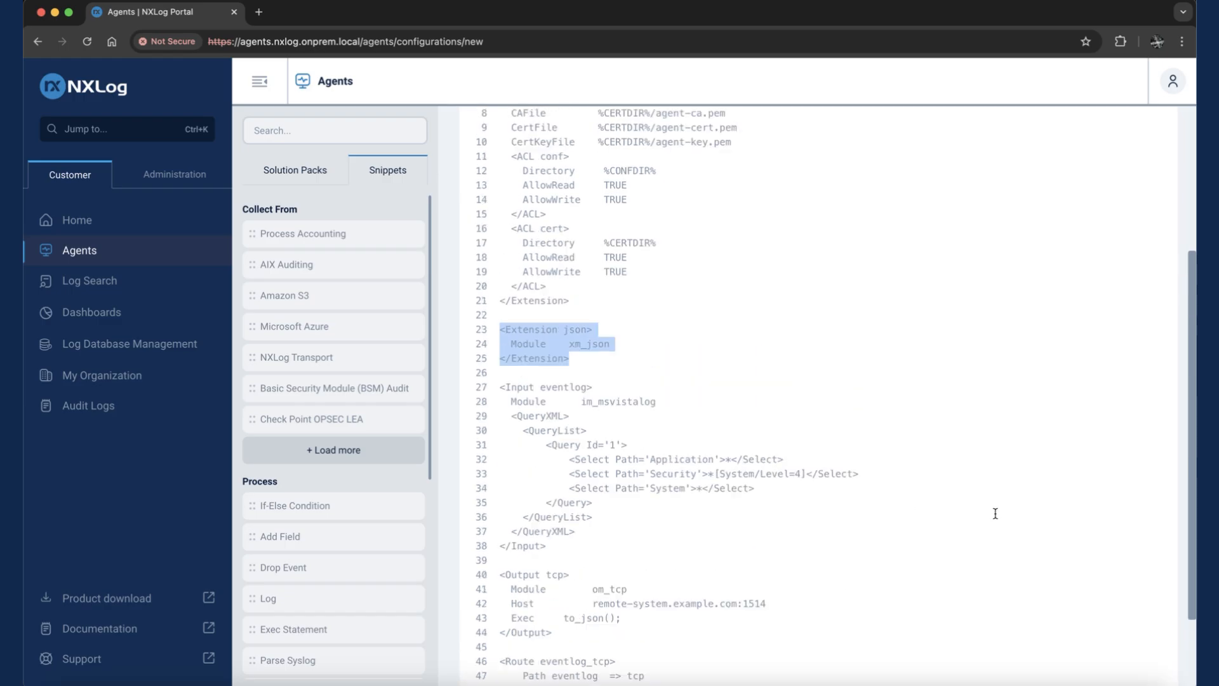
# - Switch back to the visual route view, name the configuration "windows template" and save it
pyautogui.click(1172, 198)
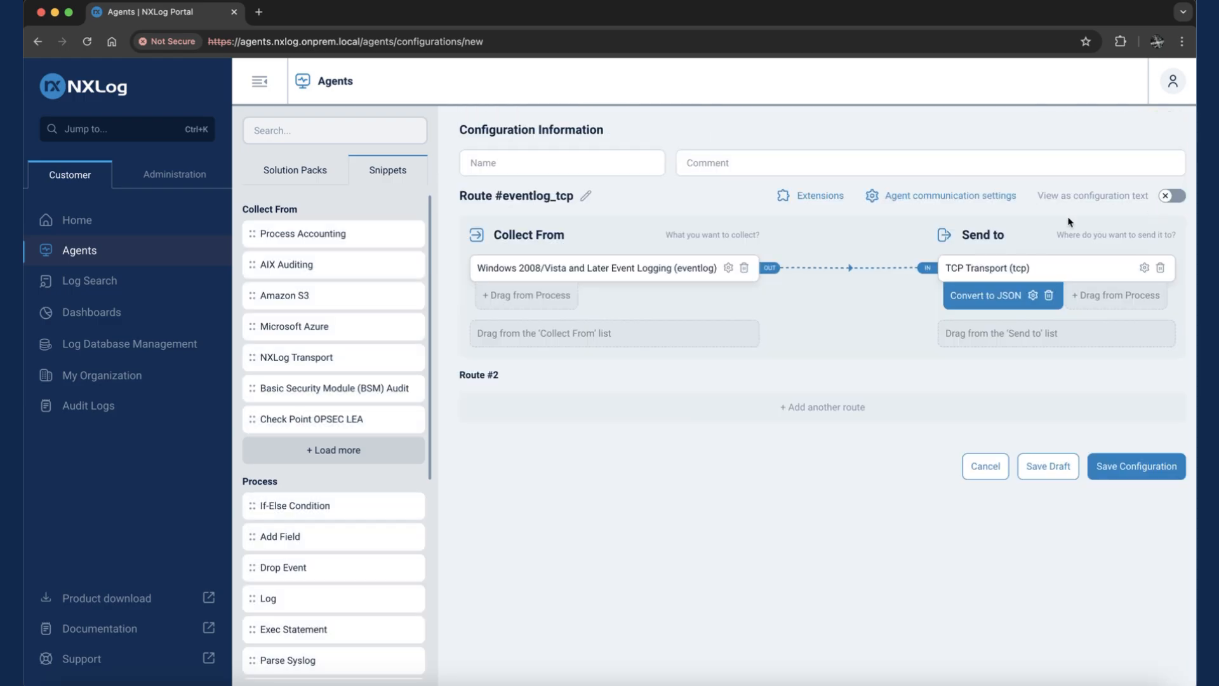
pyautogui.click(599, 158)
pyautogui.write('windows temp')
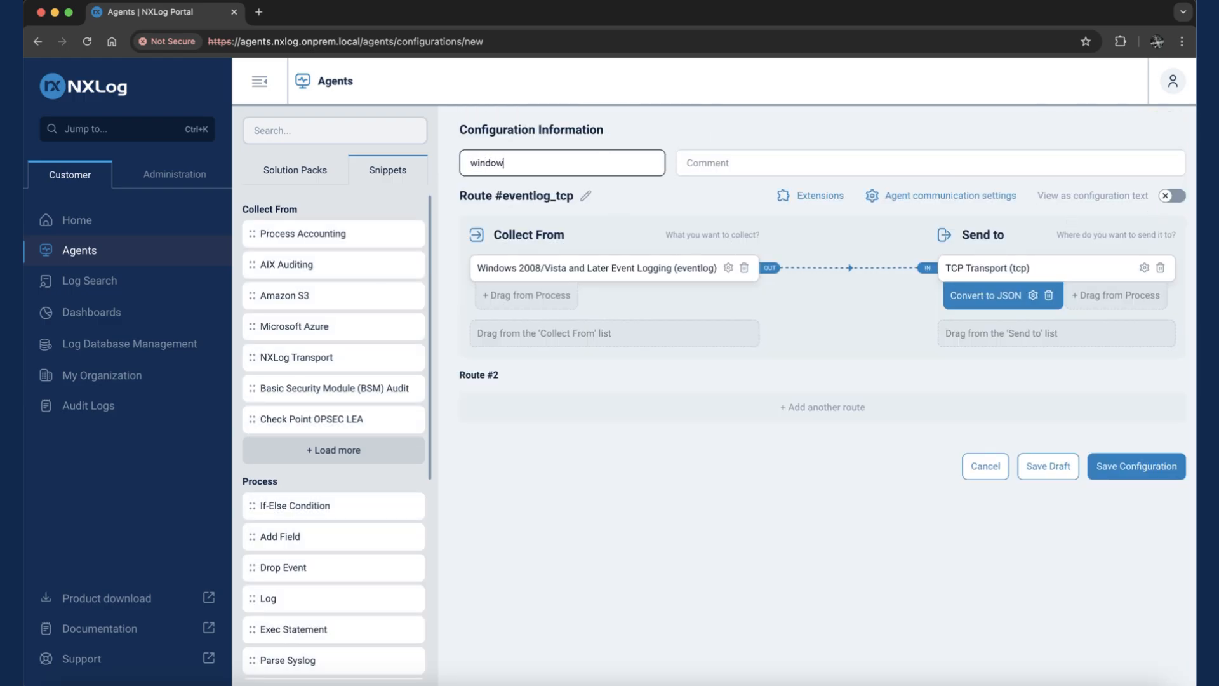
pyautogui.write('late')
pyautogui.click(1157, 476)
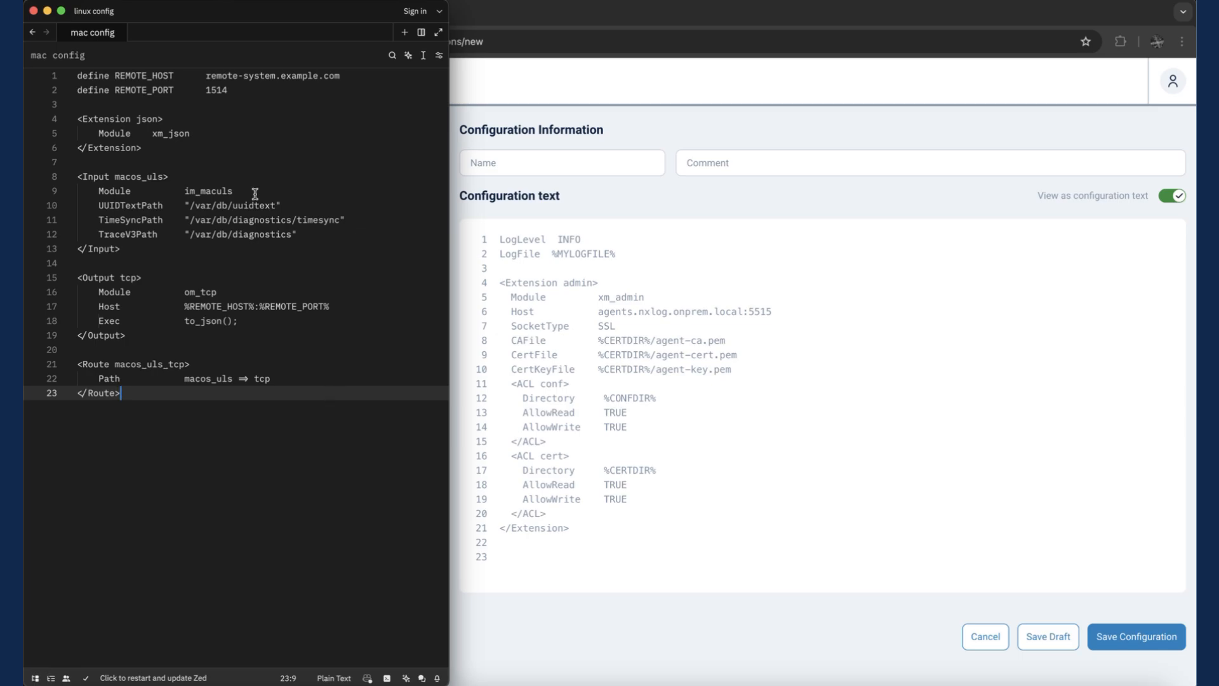
# - Copy the whole mac config from the Zed editor and paste it below the admin extension in the NXLog configuration text
pyautogui.doubleClick(220, 191)
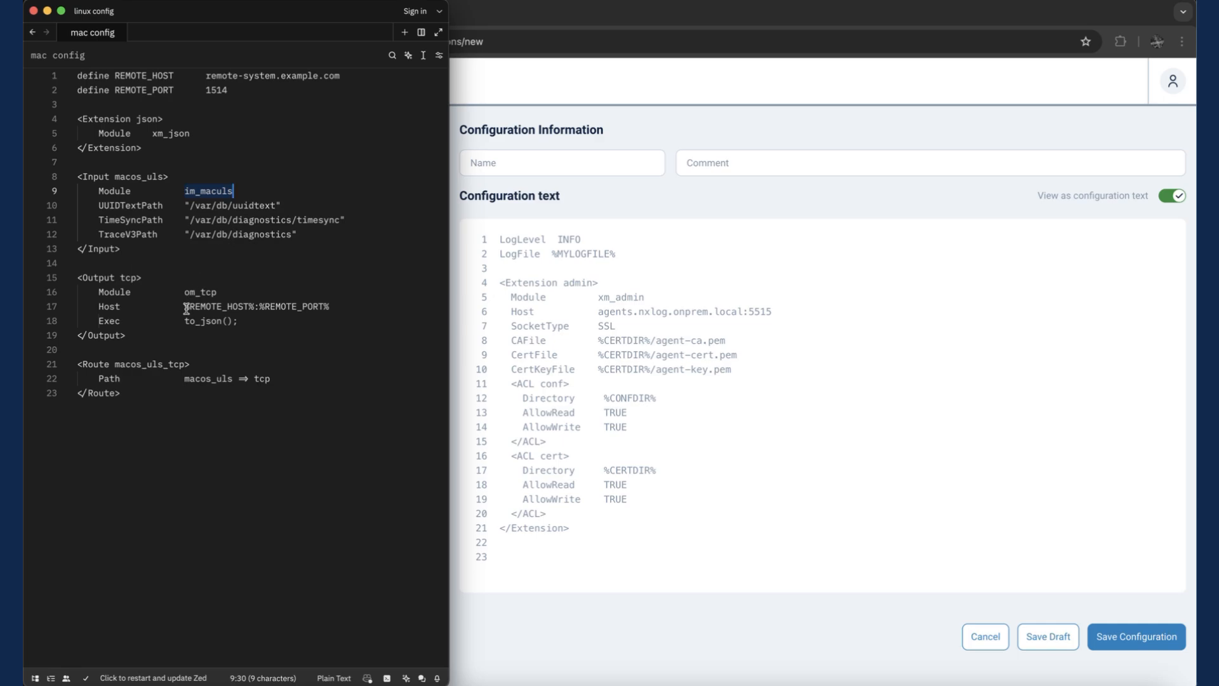
pyautogui.moveTo(184, 308); pyautogui.dragTo(338, 309)
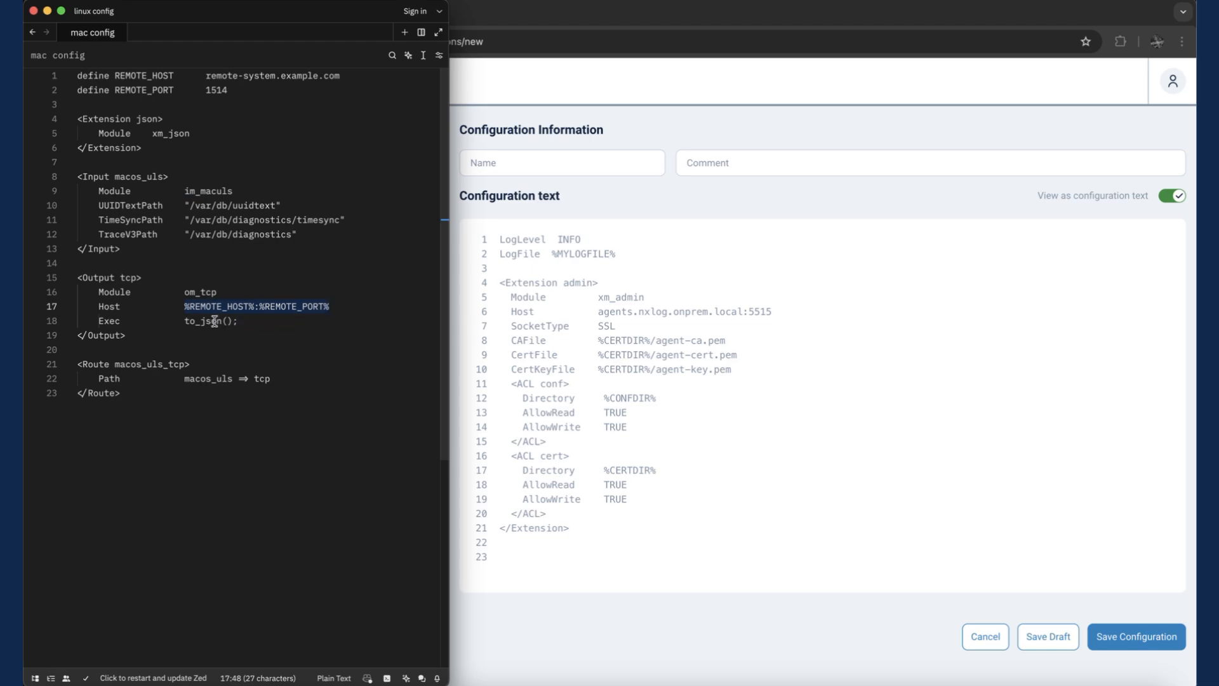
pyautogui.doubleClick(211, 320)
pyautogui.click(243, 321)
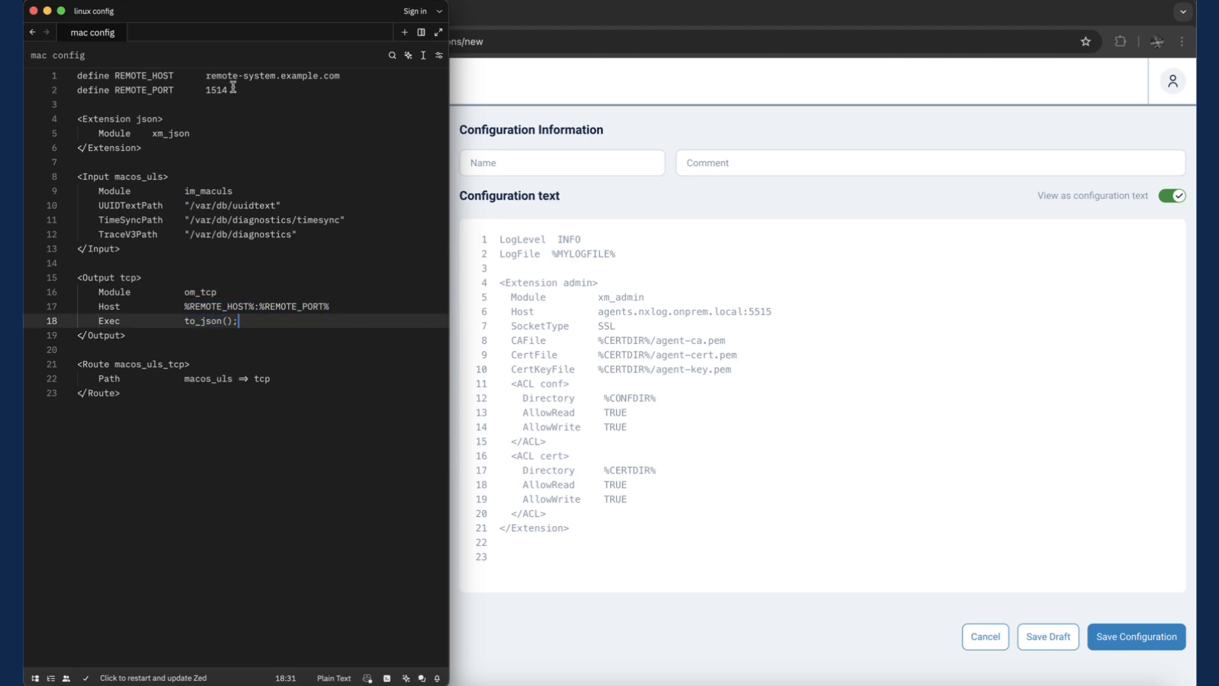
pyautogui.press('super+a')
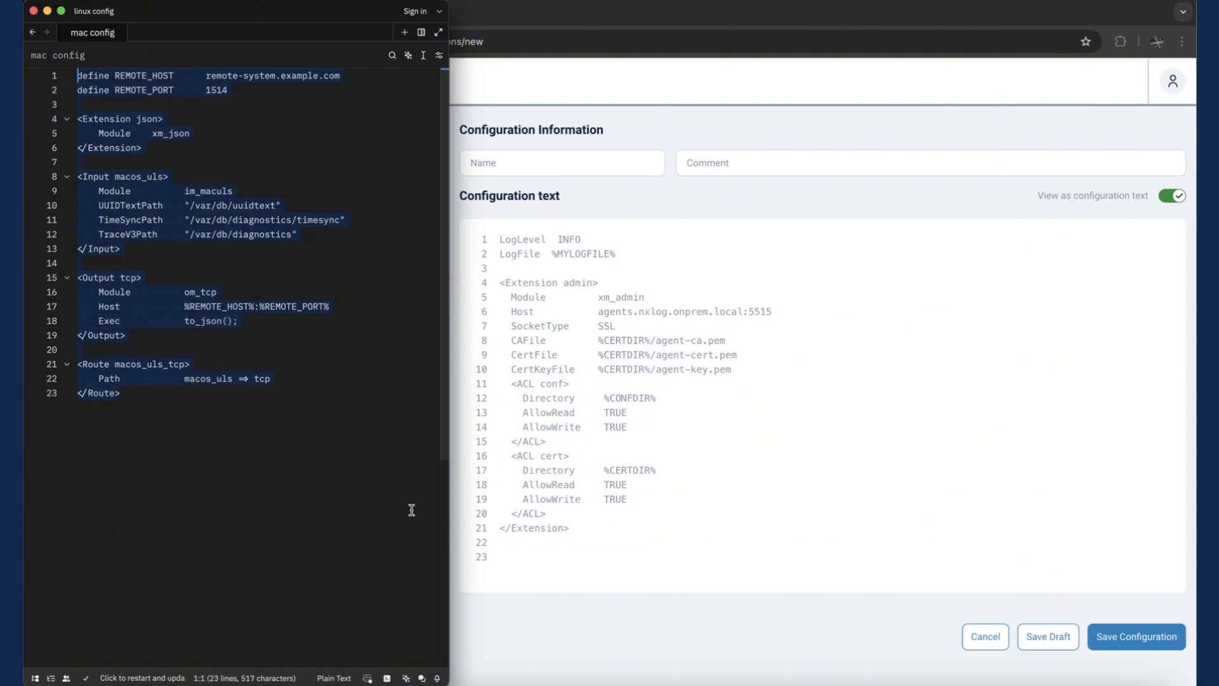
pyautogui.press('super+c')
pyautogui.click(580, 563)
pyautogui.press('super+v')
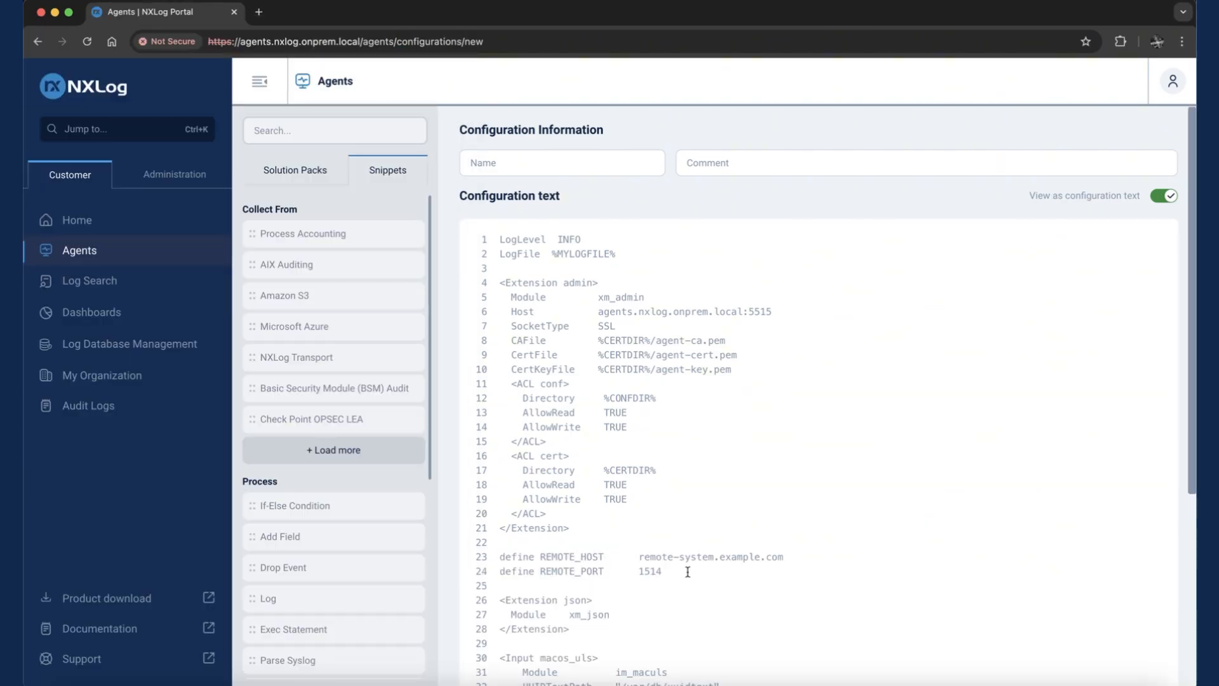
# - Review the pasted macOS configuration text, highlighting the REMOTE_HOST and REMOTE_PORT define lines
pyautogui.scroll(-5, 688, 572)
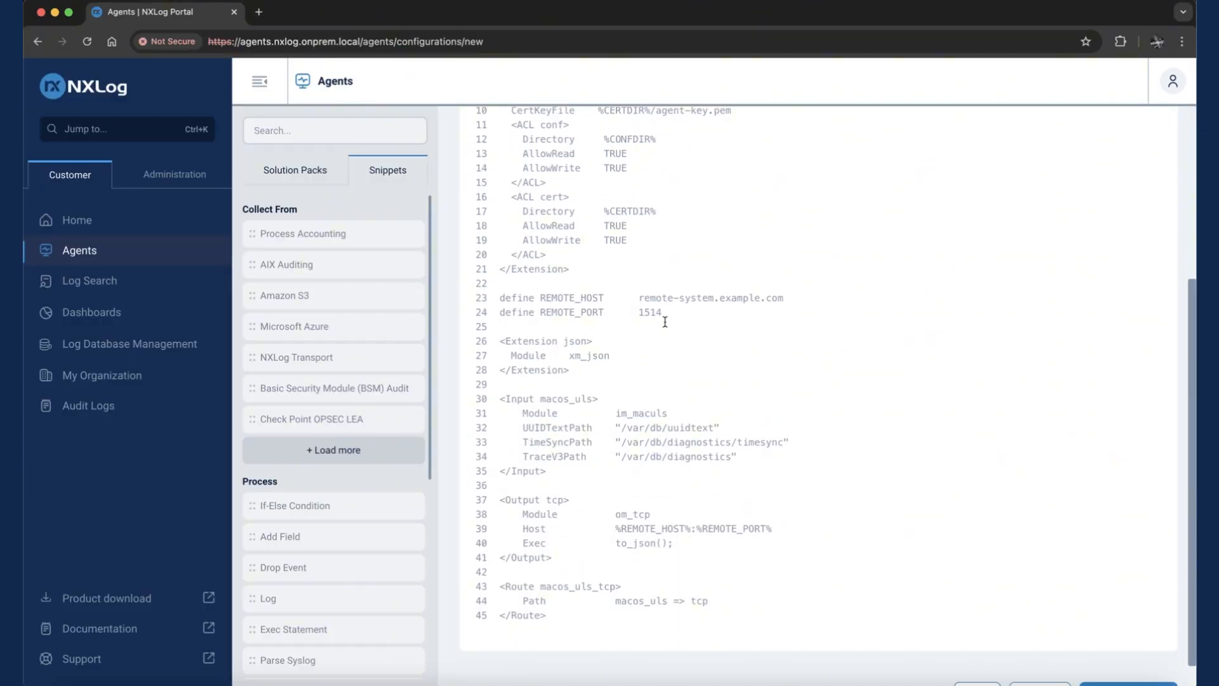
pyautogui.moveTo(664, 317); pyautogui.dragTo(479, 300)
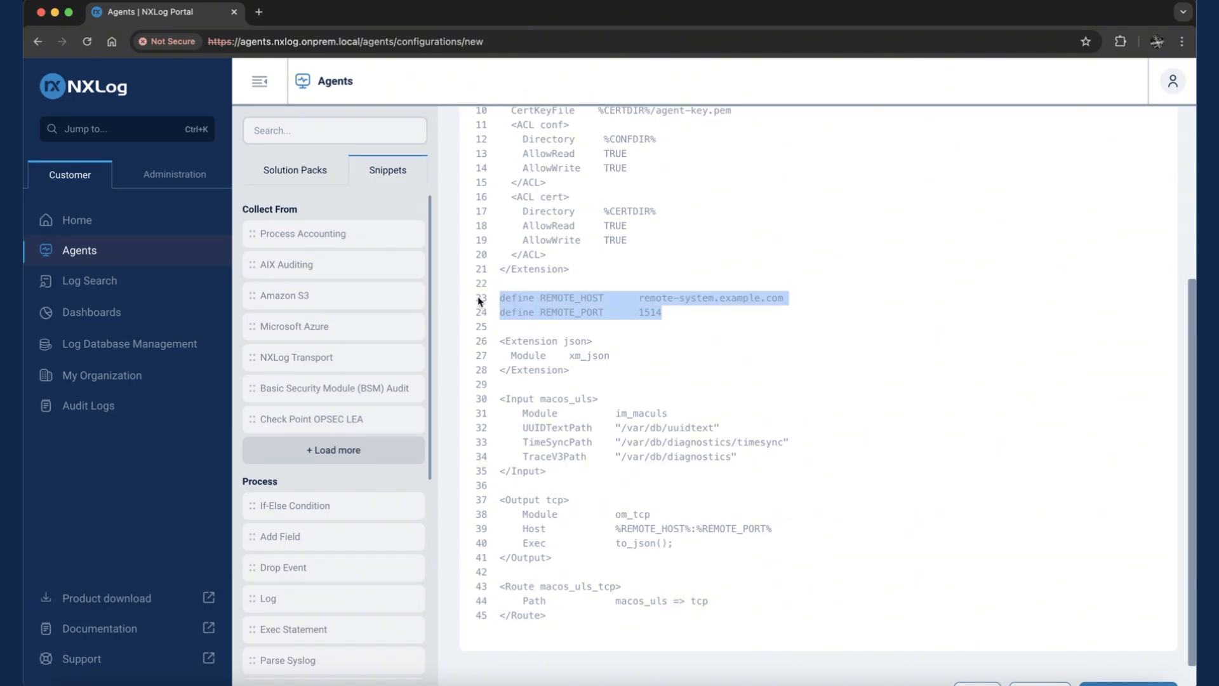
pyautogui.click(723, 326)
pyautogui.scroll(5, 972, 415)
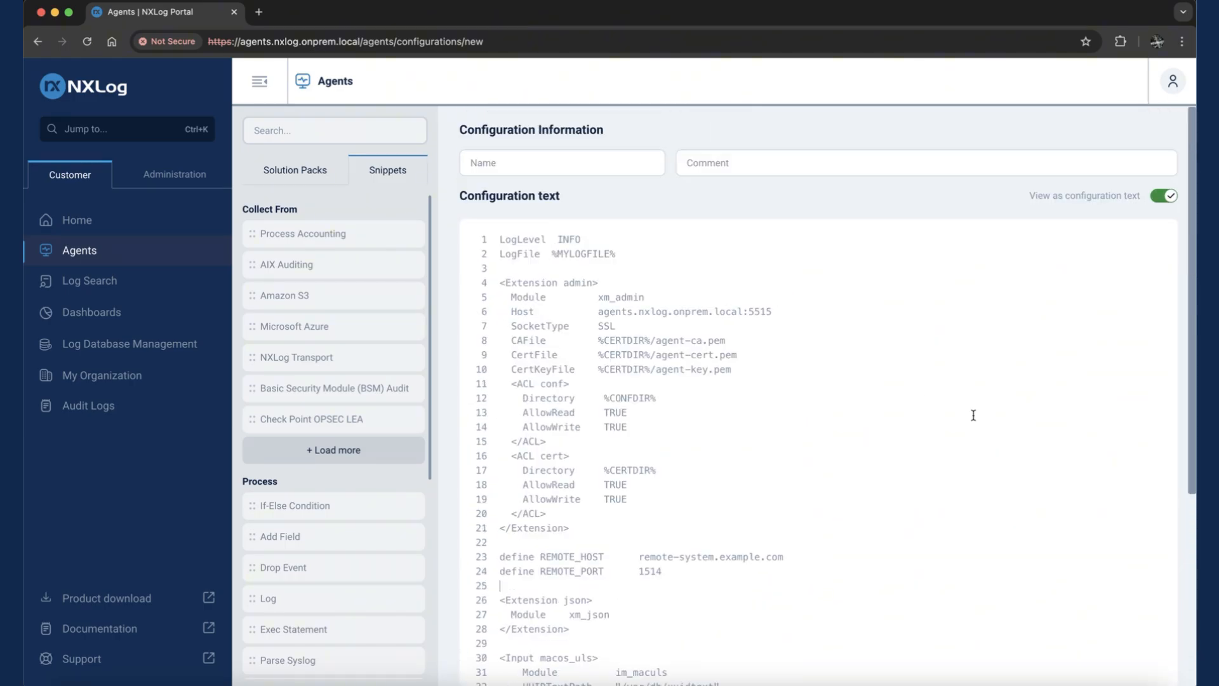
# - Switch the macOS configuration back to the visual route view, name it "mac template" and save it
pyautogui.click(1164, 197)
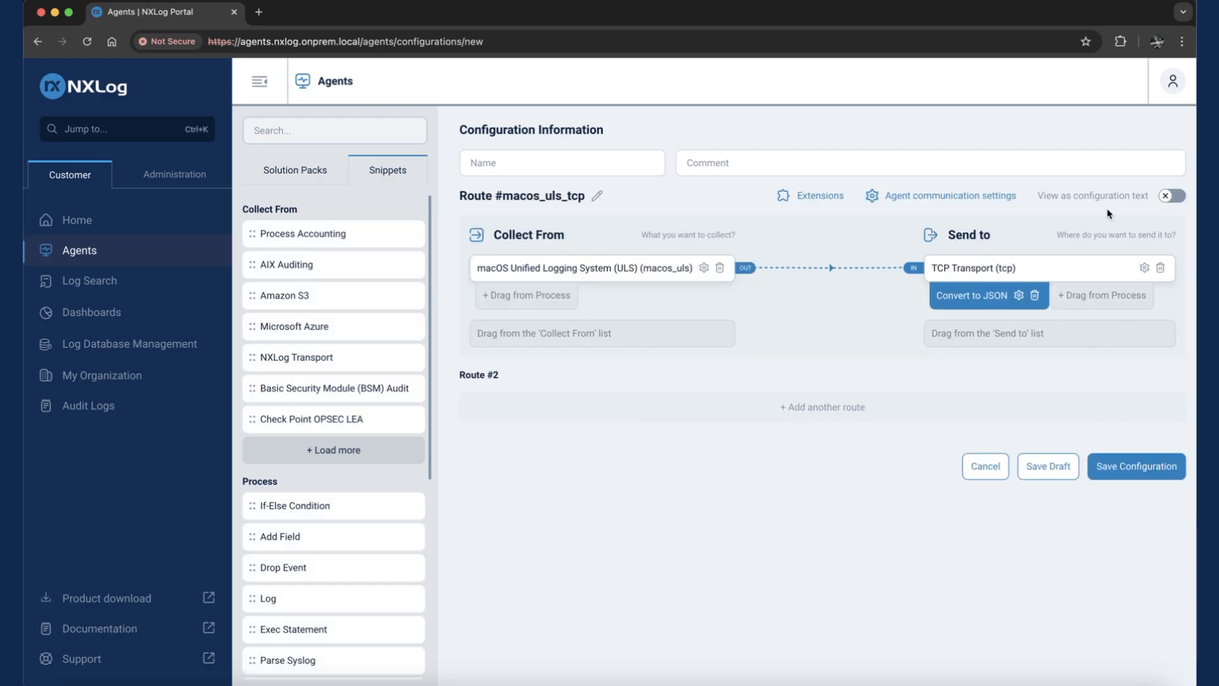
pyautogui.click(556, 162)
pyautogui.write('mac')
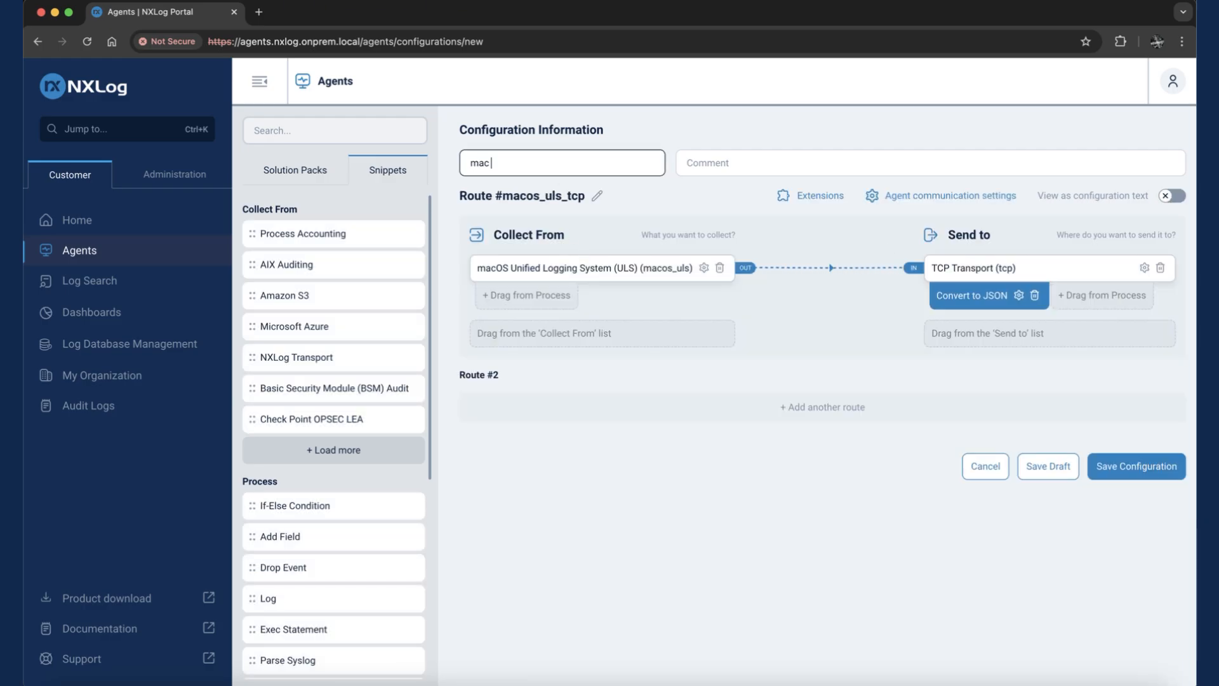
pyautogui.write(' template')
pyautogui.click(1141, 478)
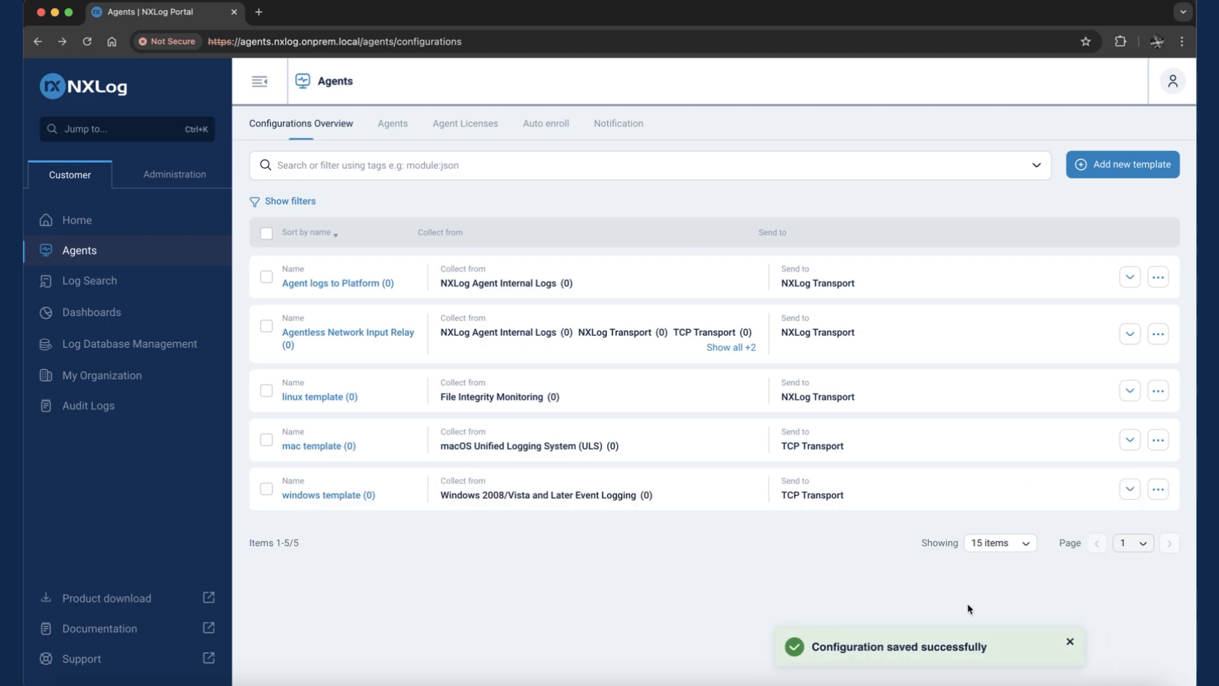